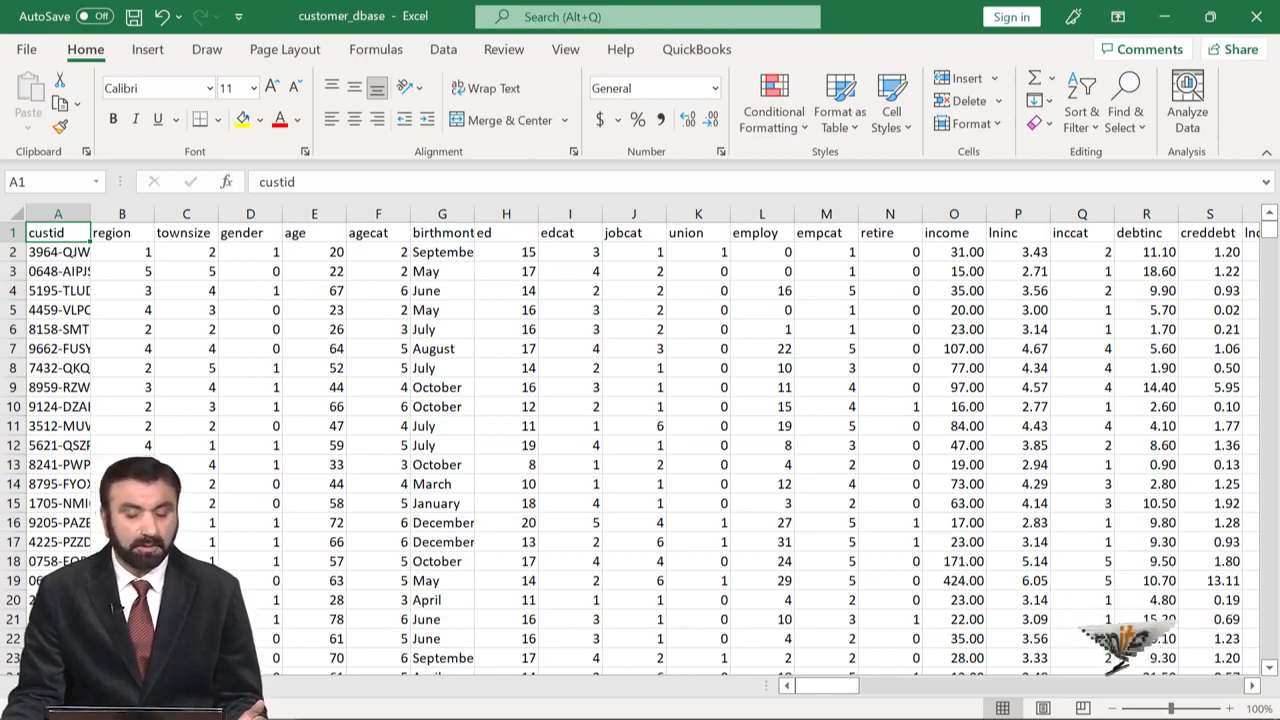
# Look at the custid, region, townsize and gender values of the customer record in row 3
pyautogui.click(58, 272)
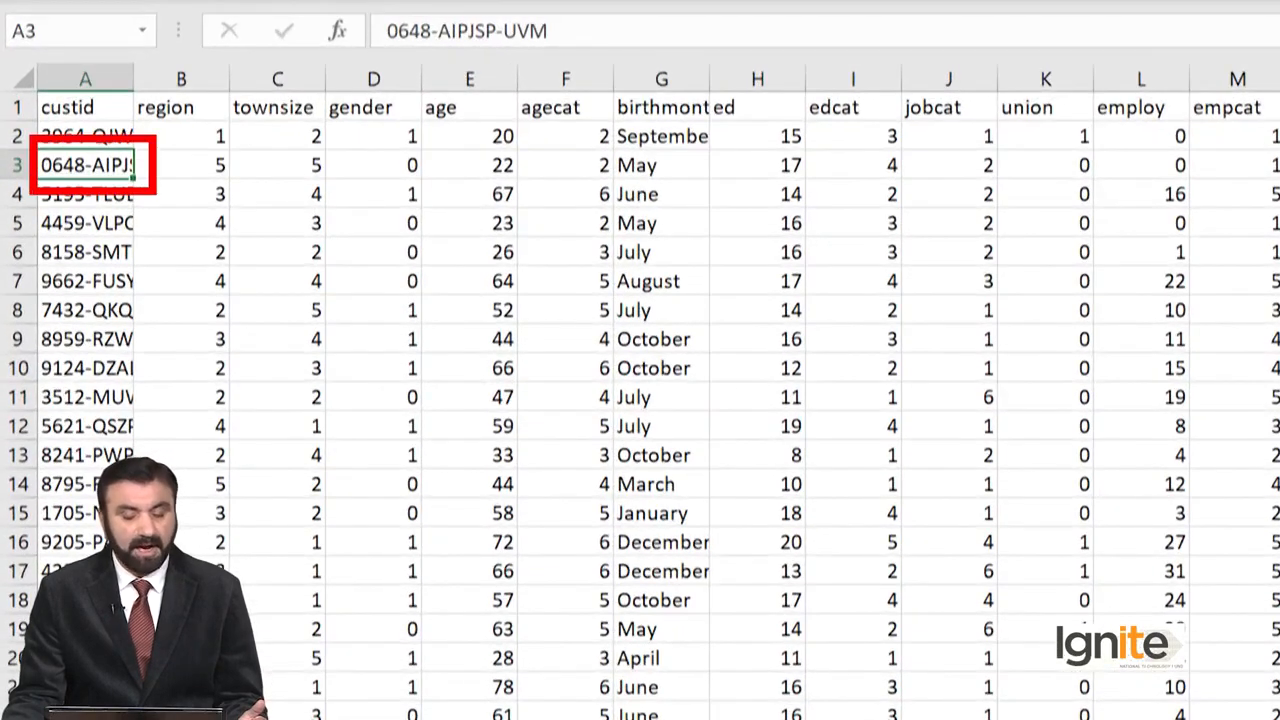
pyautogui.click(181, 165)
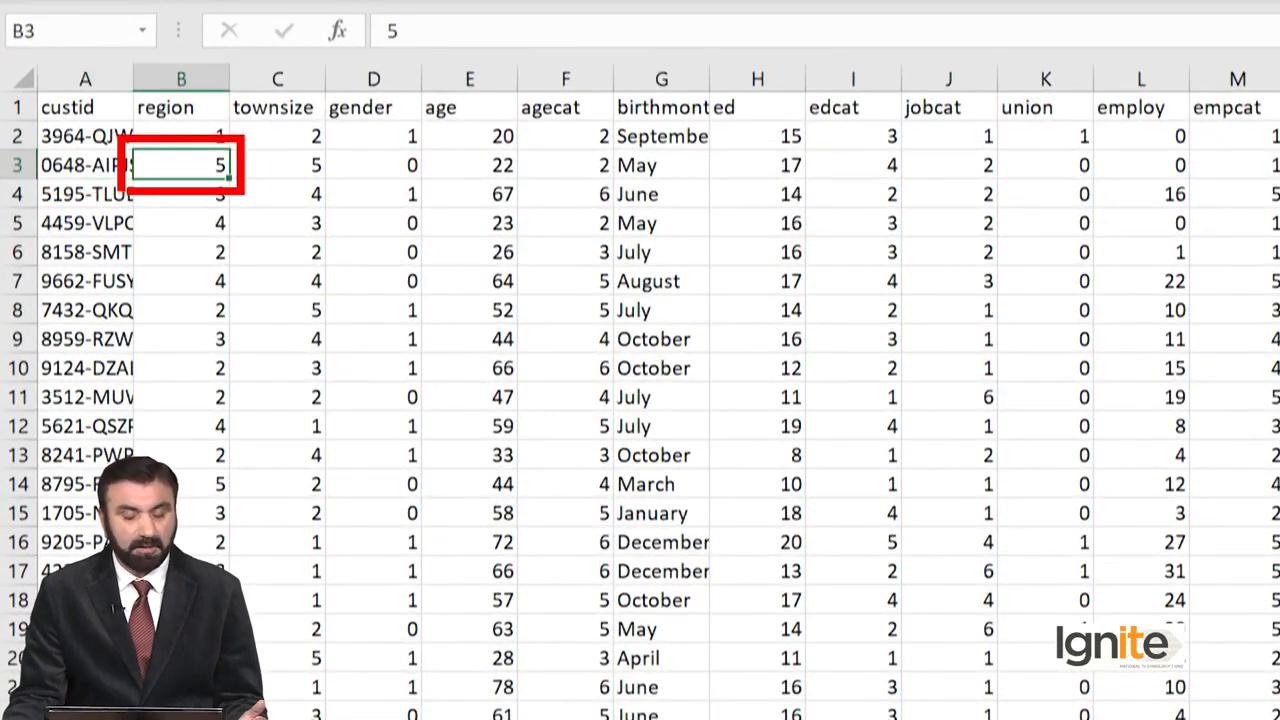
pyautogui.click(278, 165)
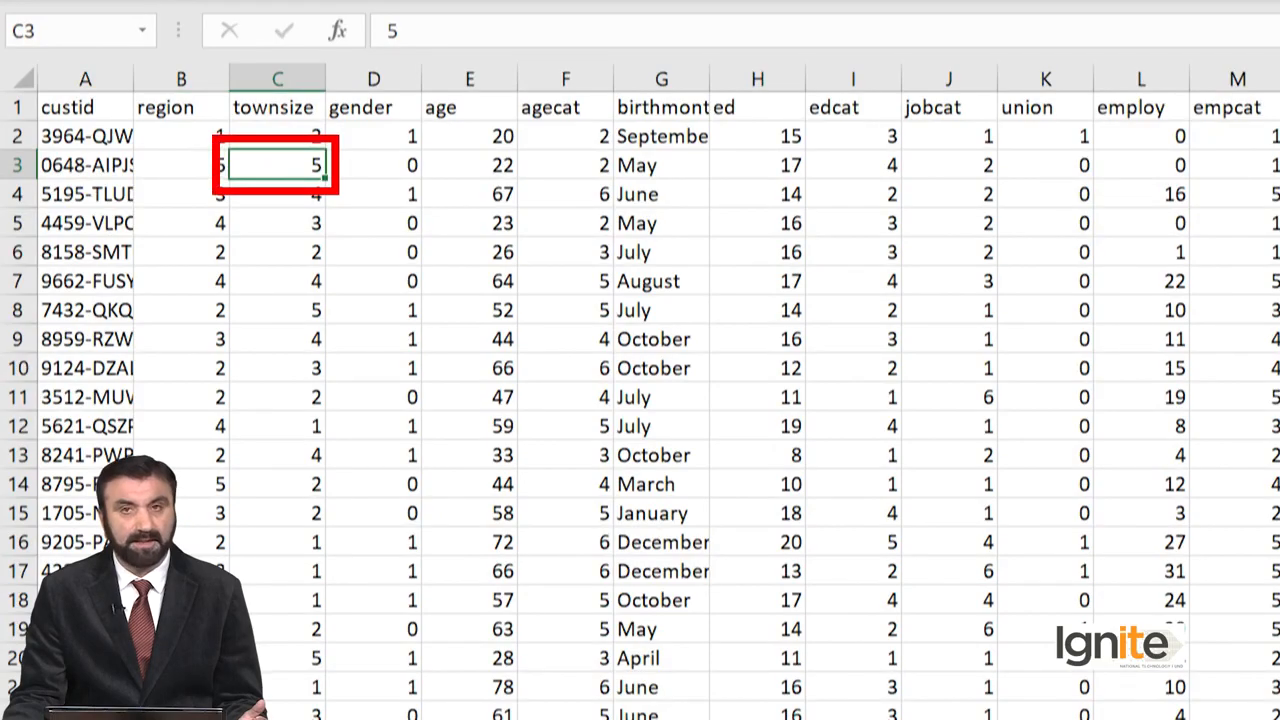
pyautogui.click(374, 165)
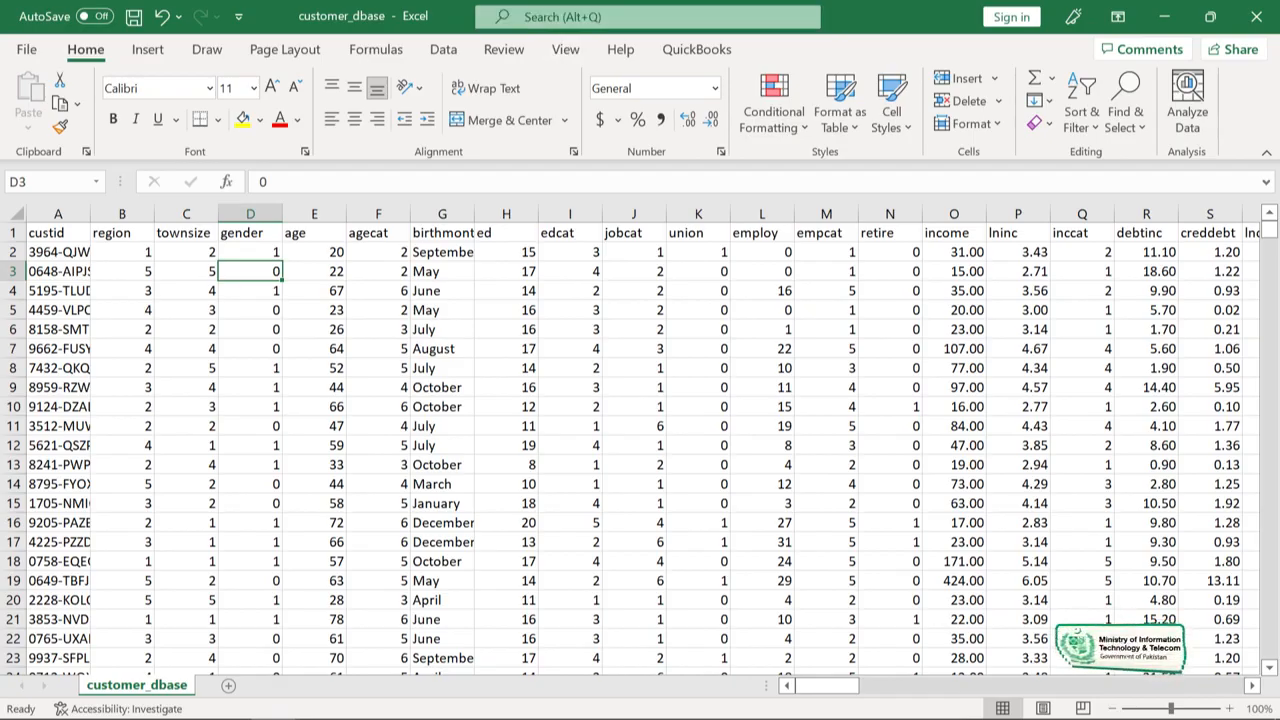
# Enable the Analysis ToolPak through the Excel Add-ins manager in the program options
pyautogui.click(27, 50)
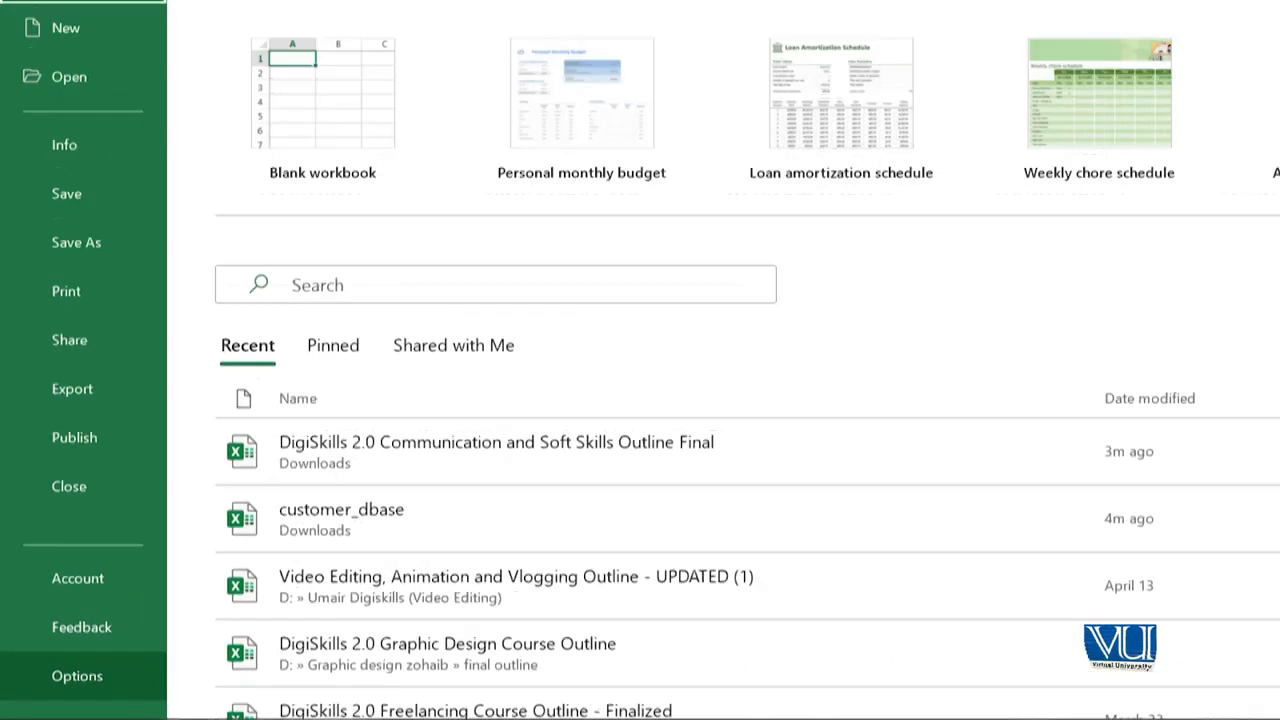
pyautogui.click(77, 675)
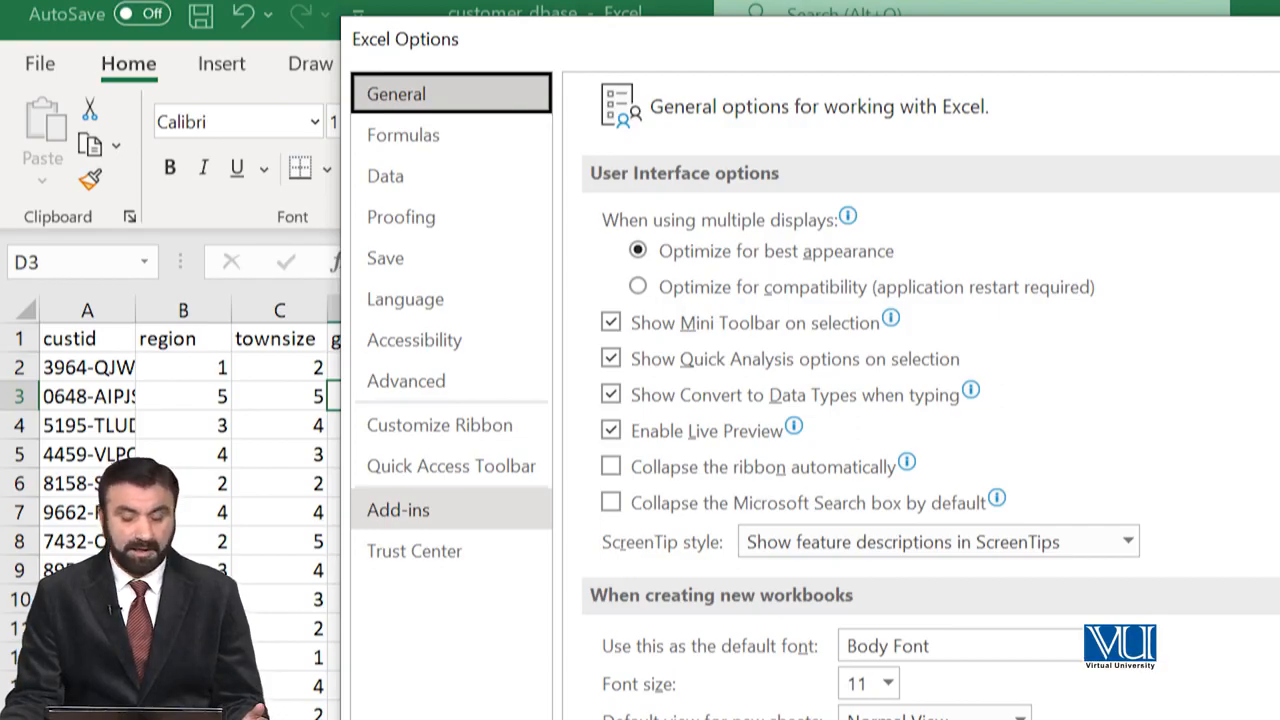
pyautogui.click(430, 510)
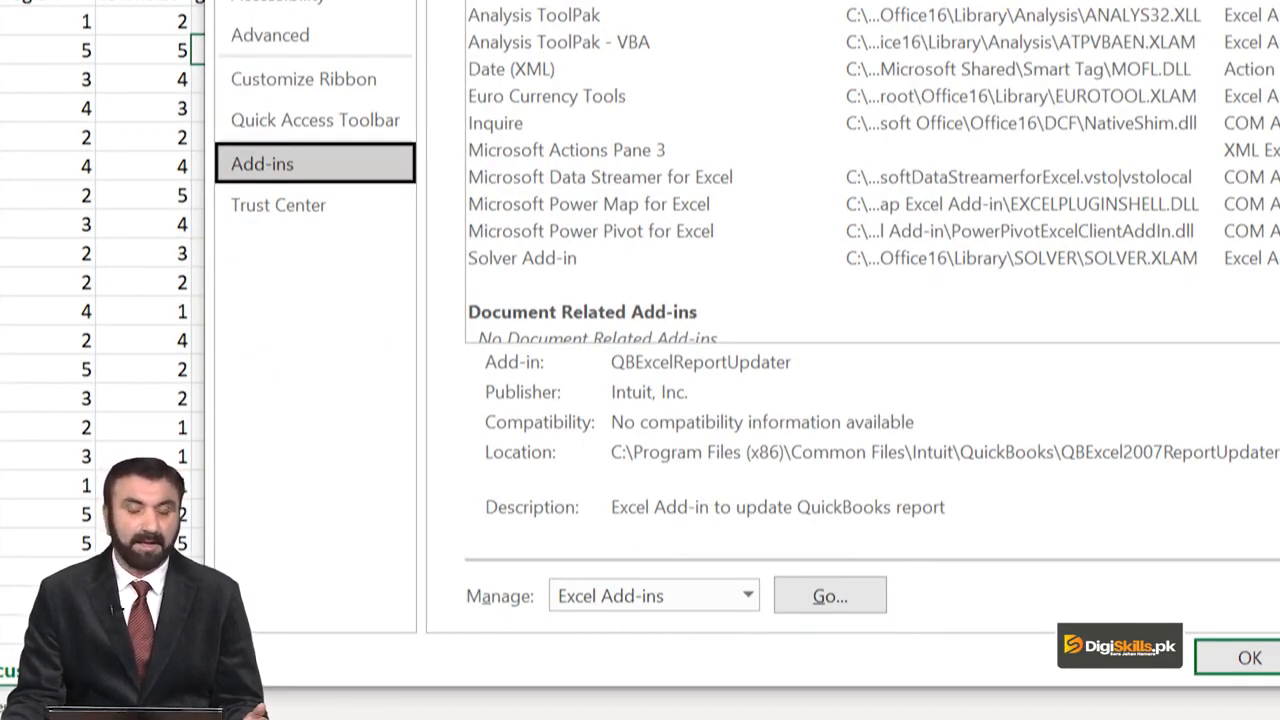
pyautogui.click(748, 596)
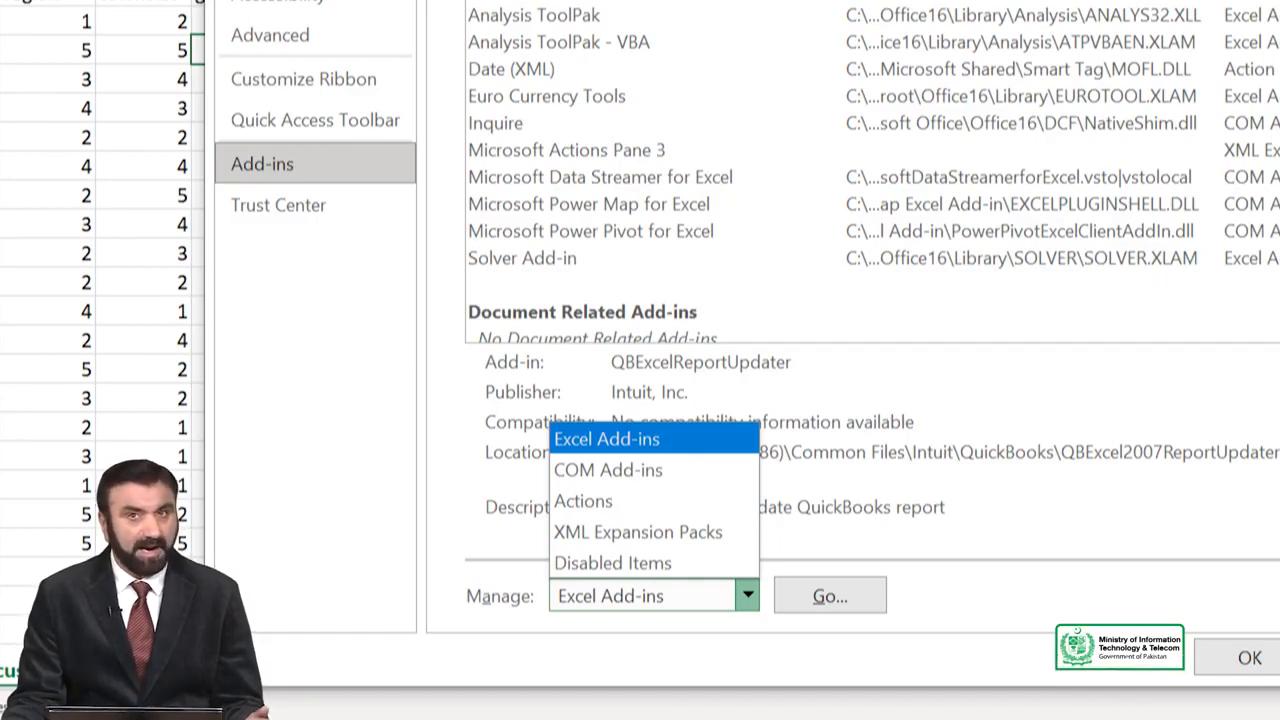
pyautogui.click(607, 439)
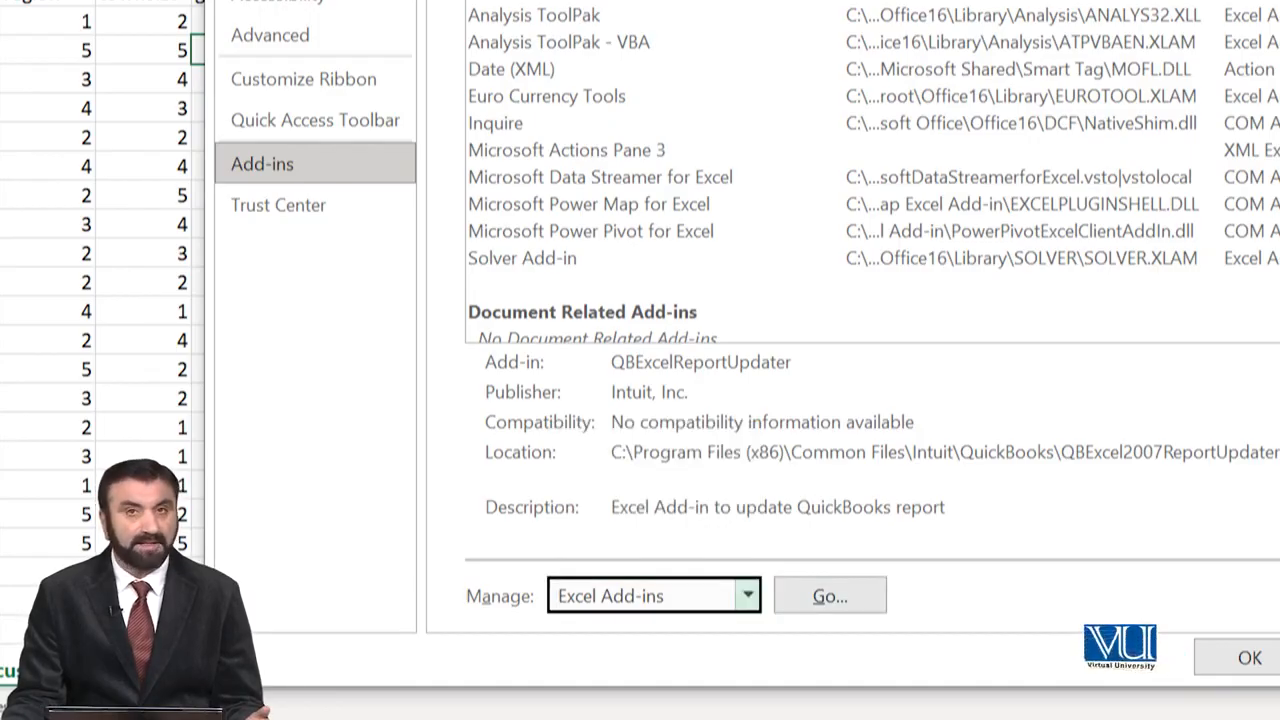
pyautogui.click(829, 596)
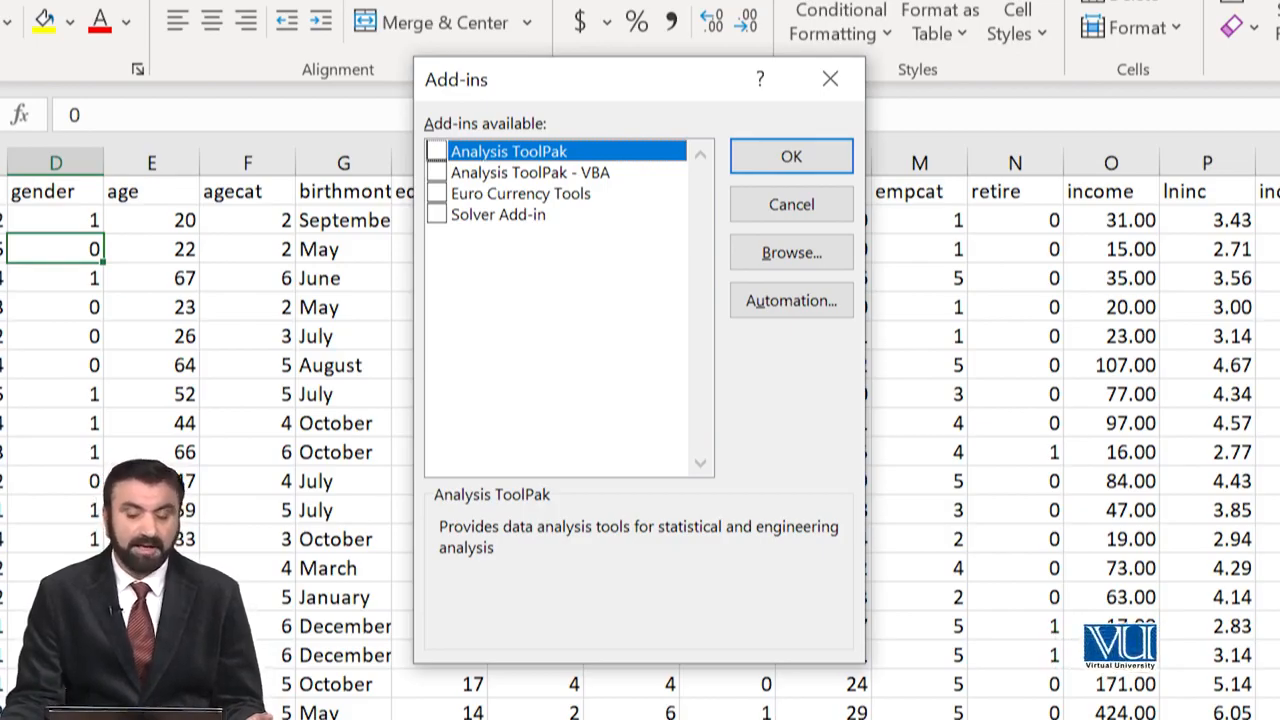
pyautogui.press('space')
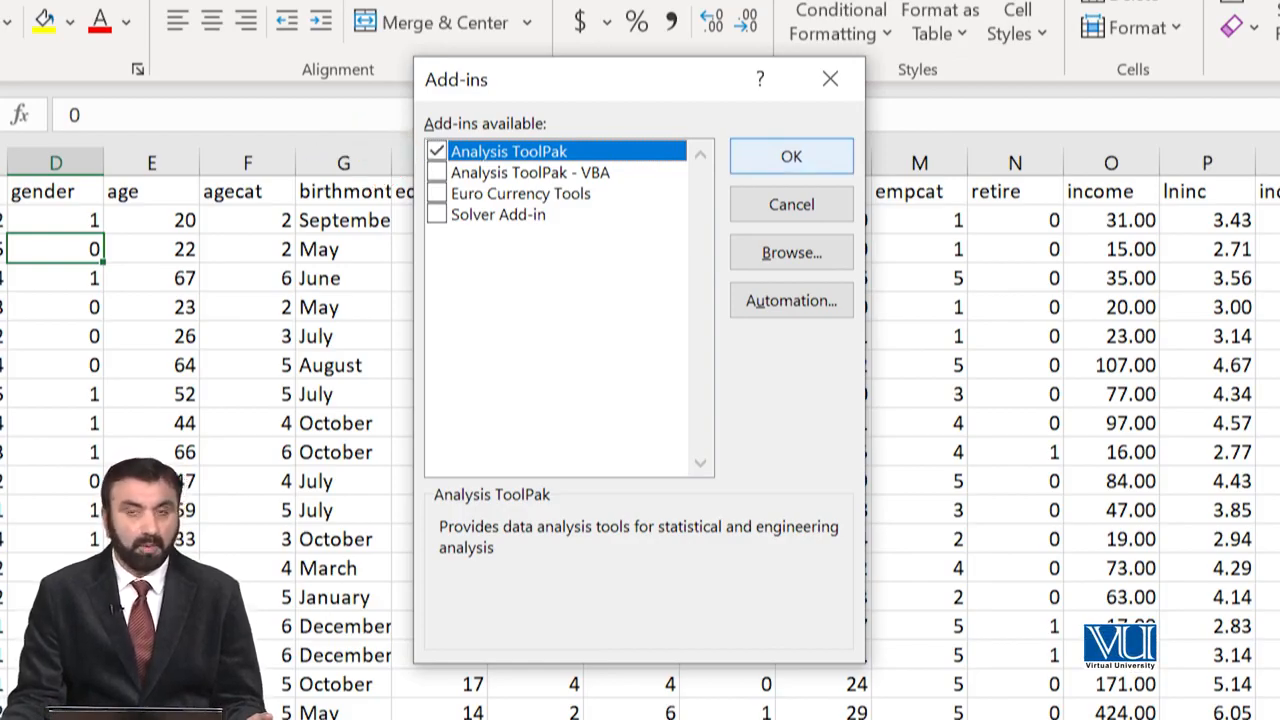
pyautogui.press('Return')
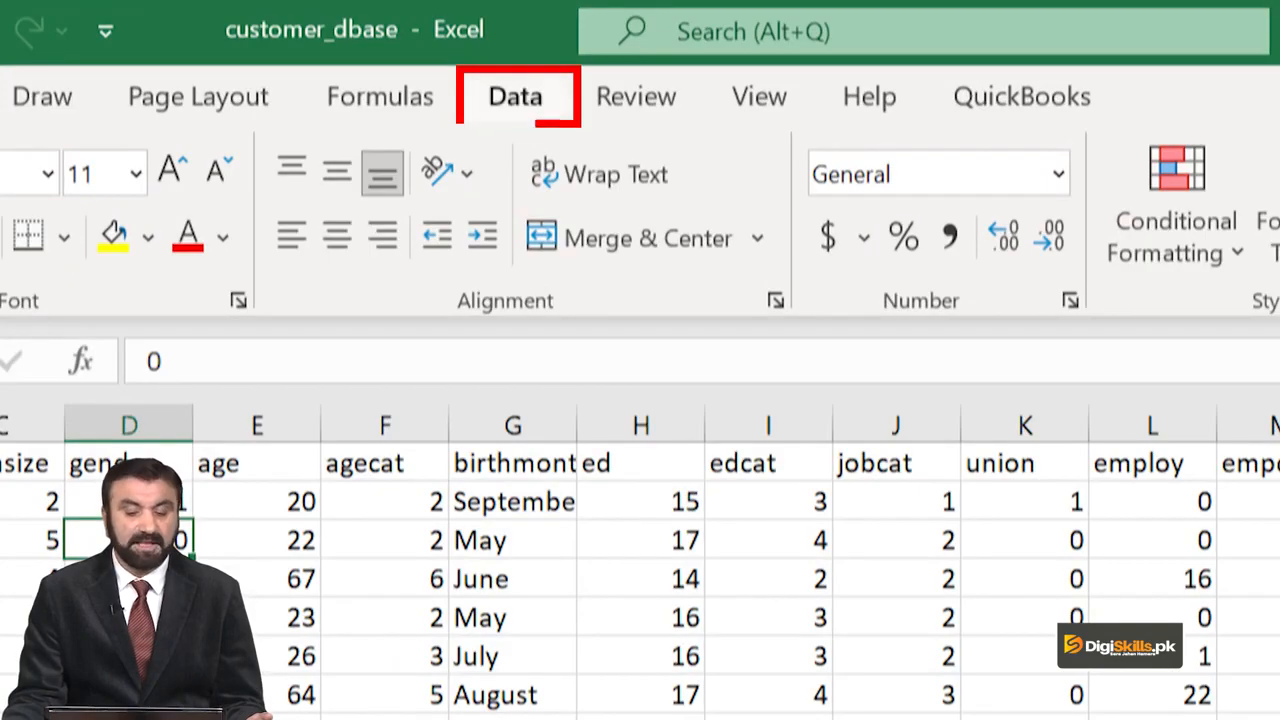
pyautogui.click(515, 97)
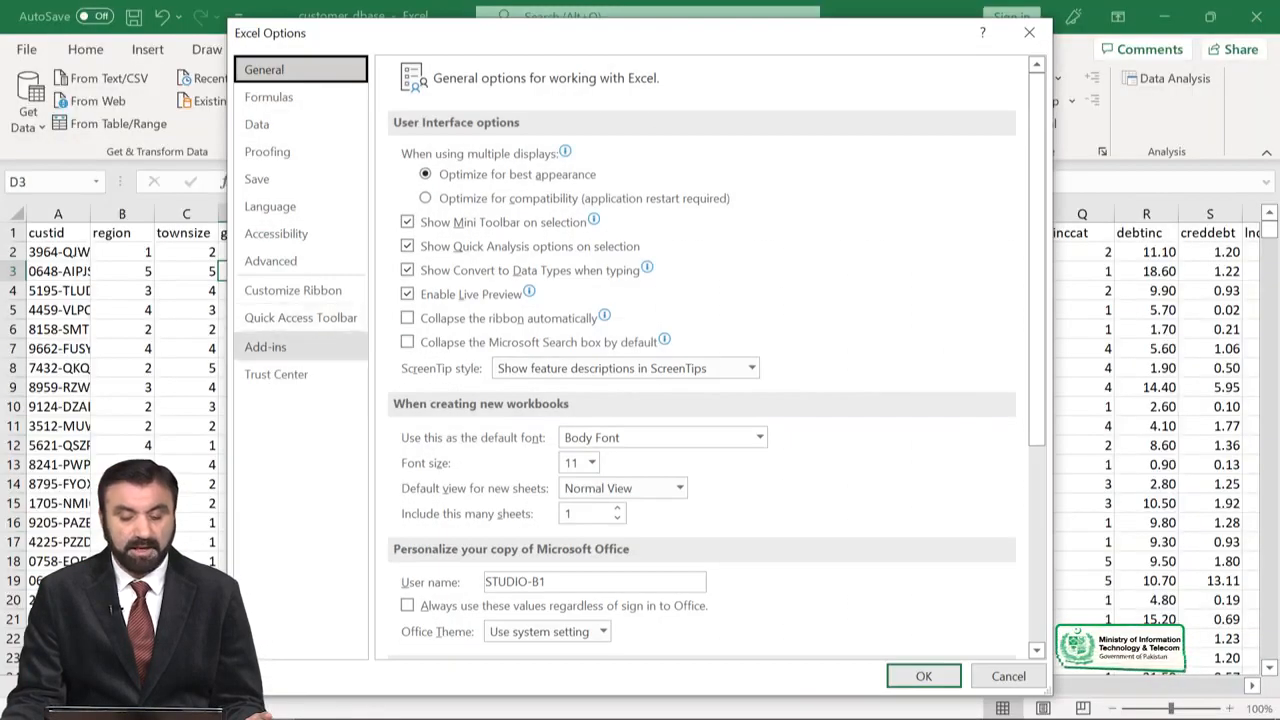
# Disable the Analysis ToolPak add-in through the Excel Add-ins manager
pyautogui.click(300, 347)
pyautogui.click(643, 635)
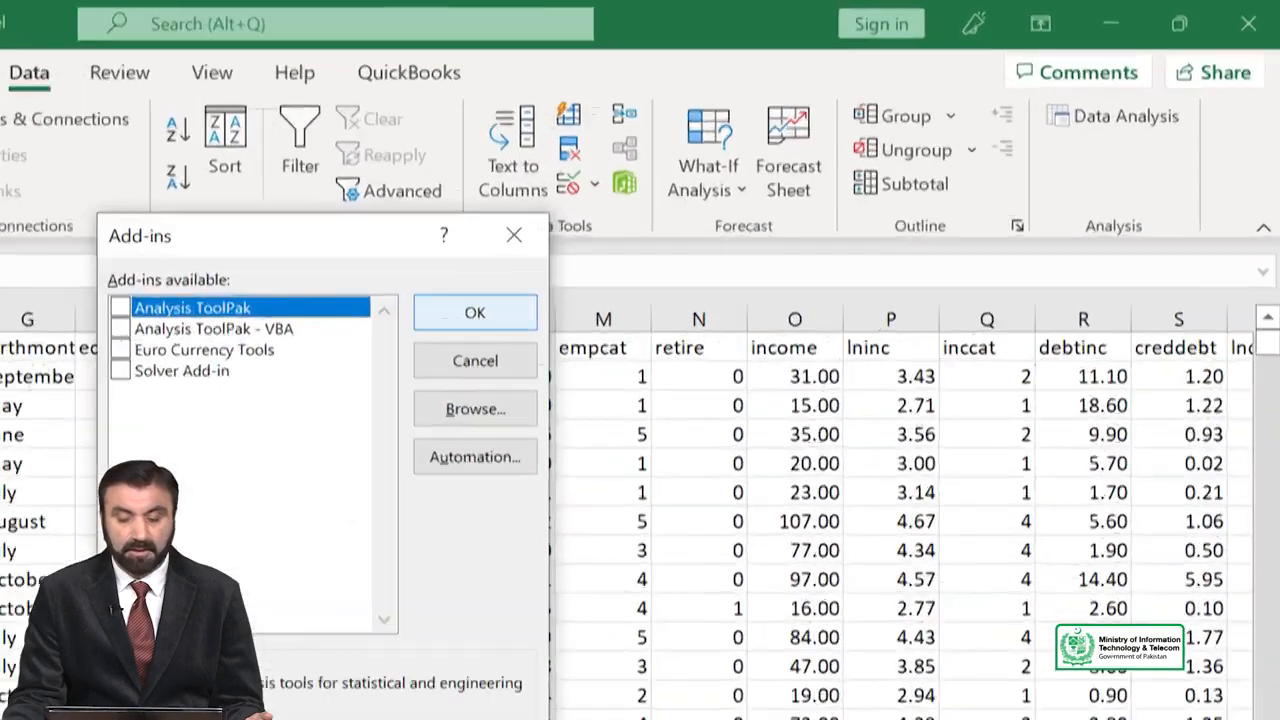
pyautogui.click(746, 210)
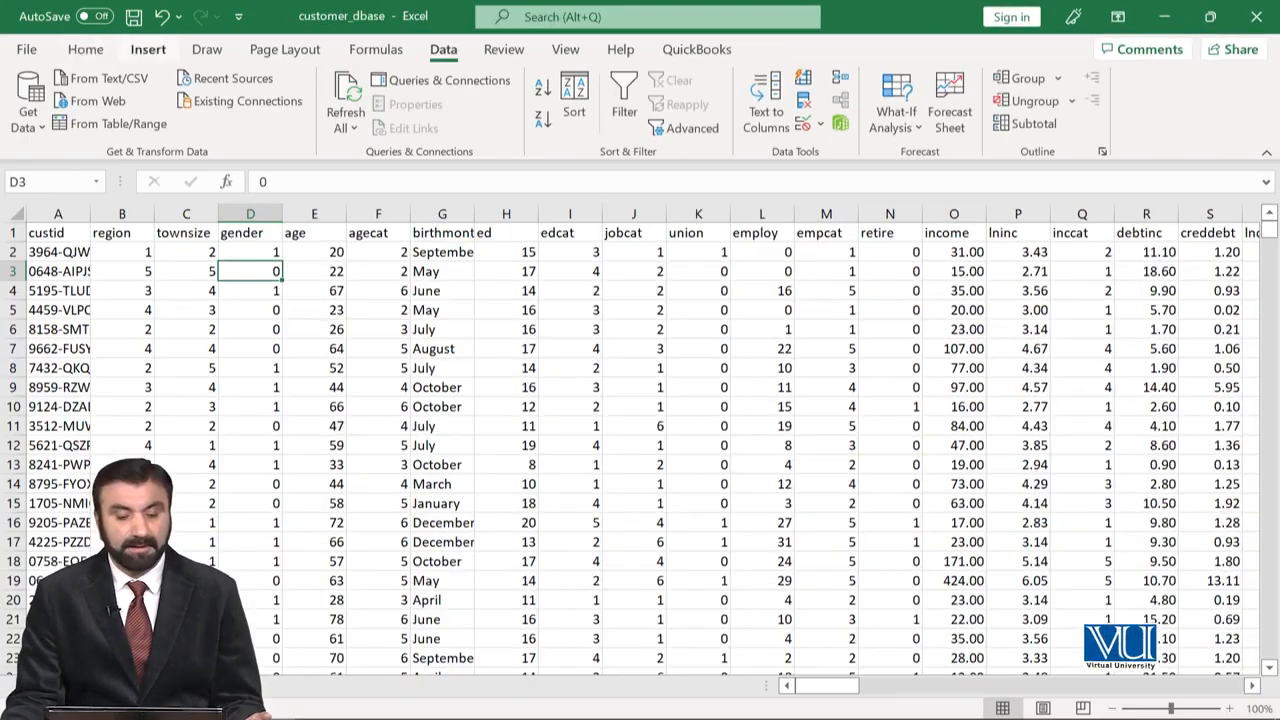
# Re-enable the Analysis ToolPak add-in from the program's add-in options
pyautogui.click(24, 47)
pyautogui.click(62, 684)
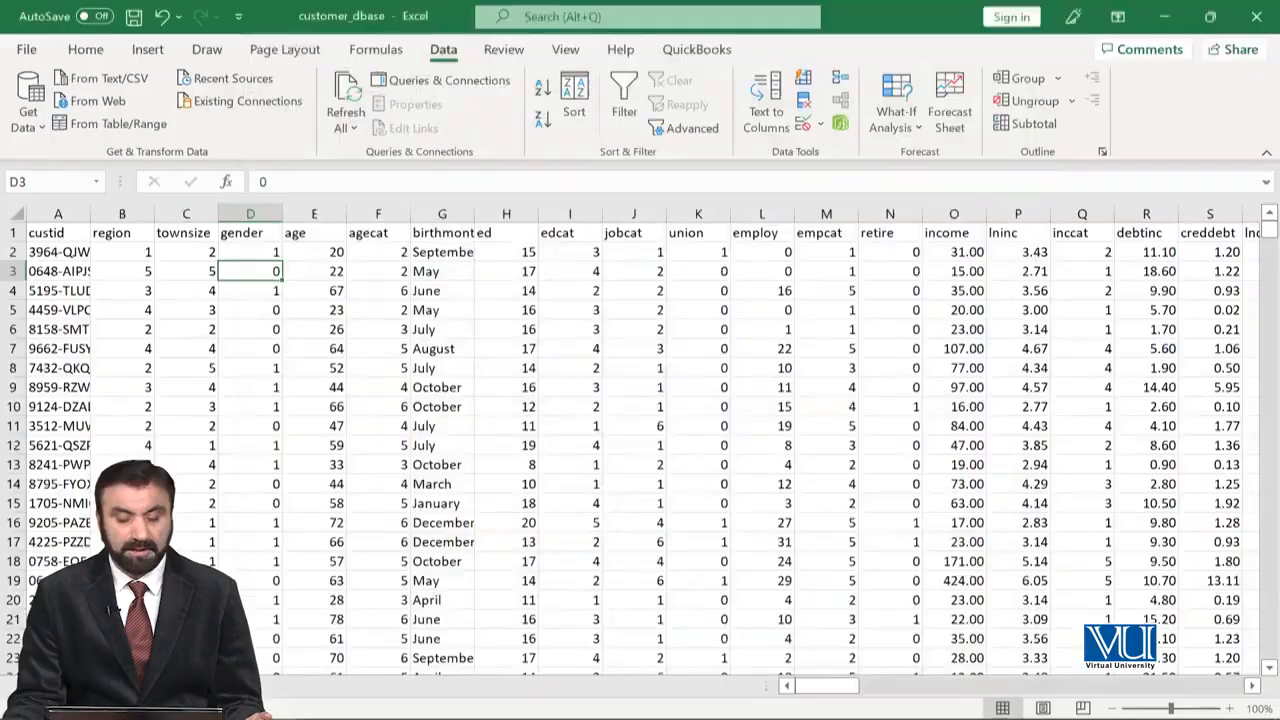
pyautogui.click(265, 346)
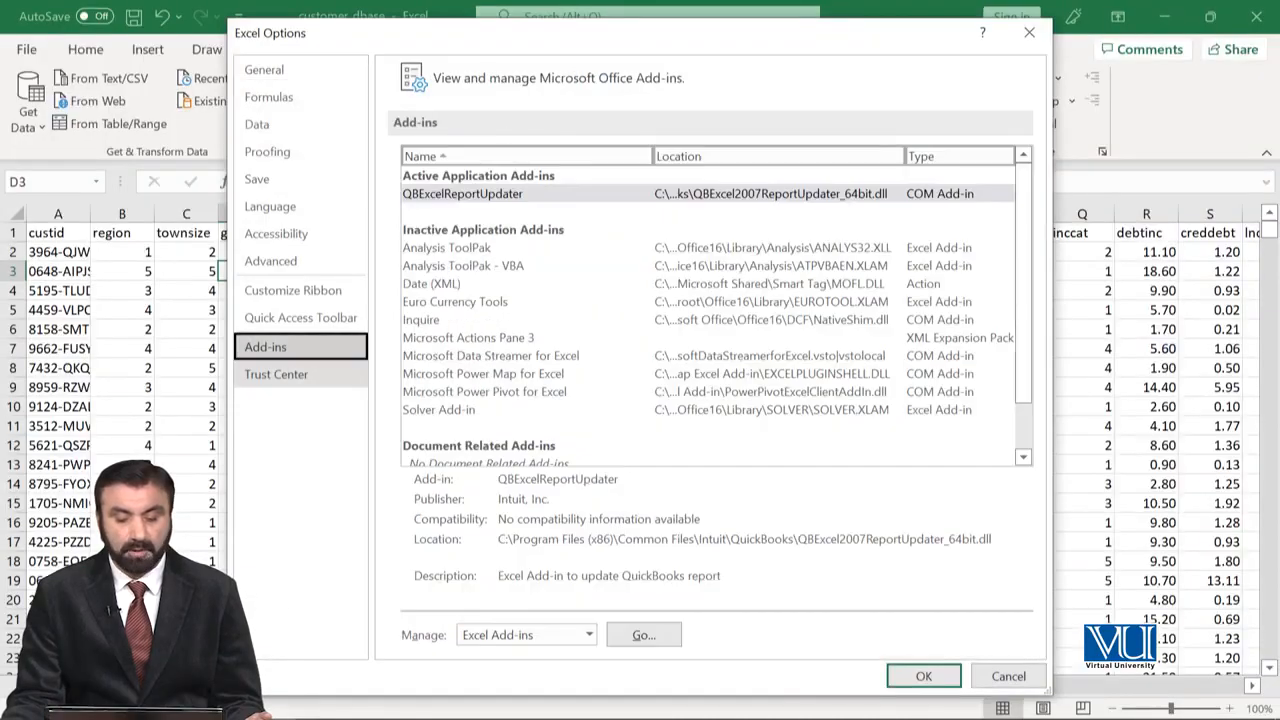
pyautogui.click(643, 634)
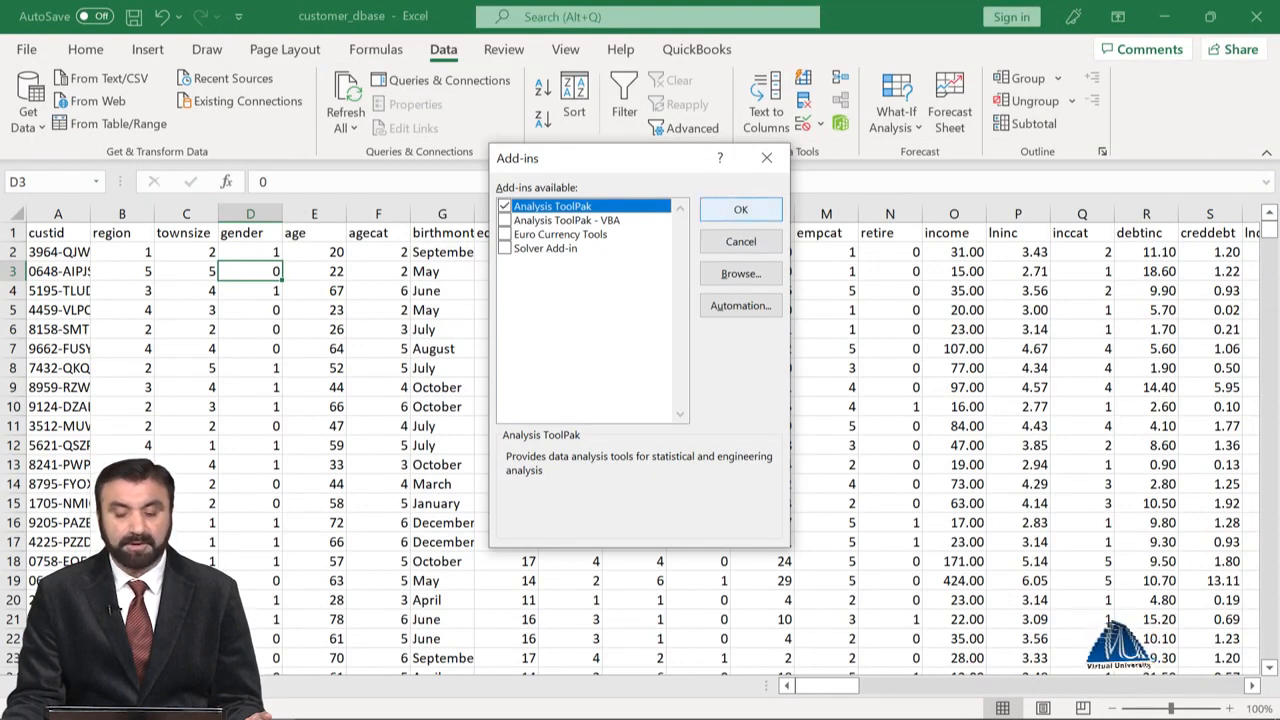
pyautogui.click(740, 209)
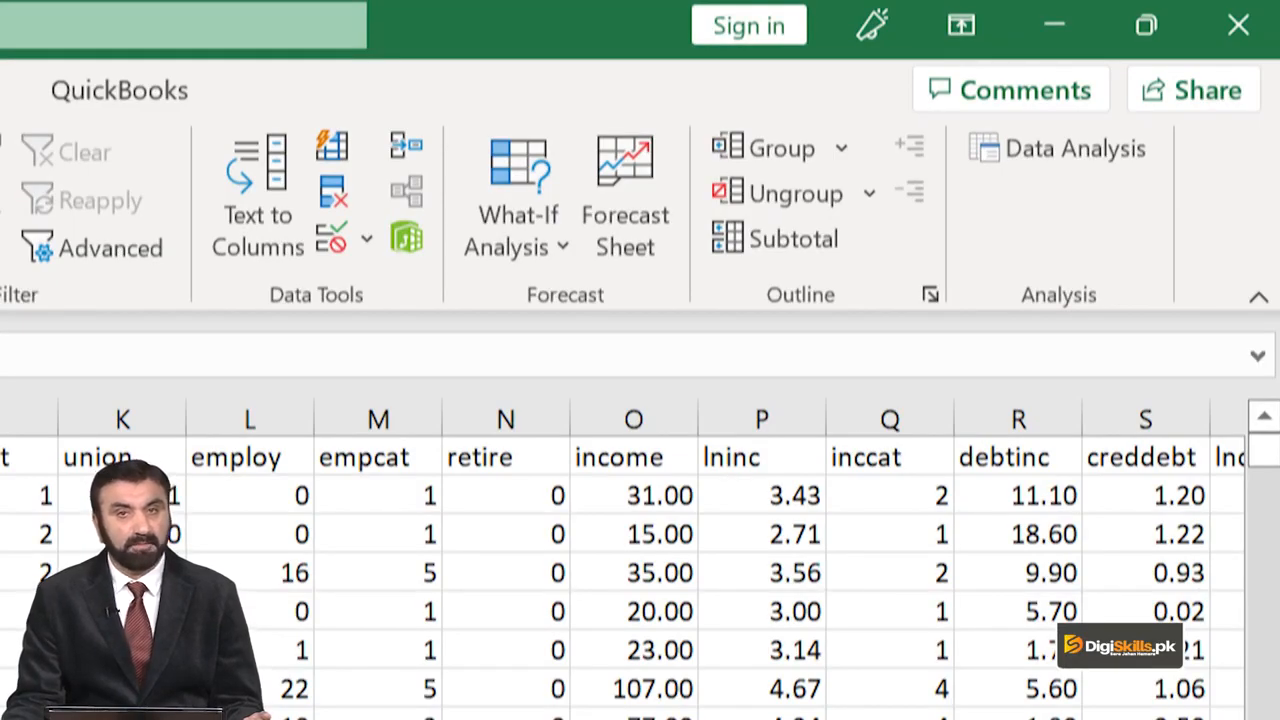
# Look through the tools offered by Data Analysis and leave without running any
pyautogui.click(1075, 148)
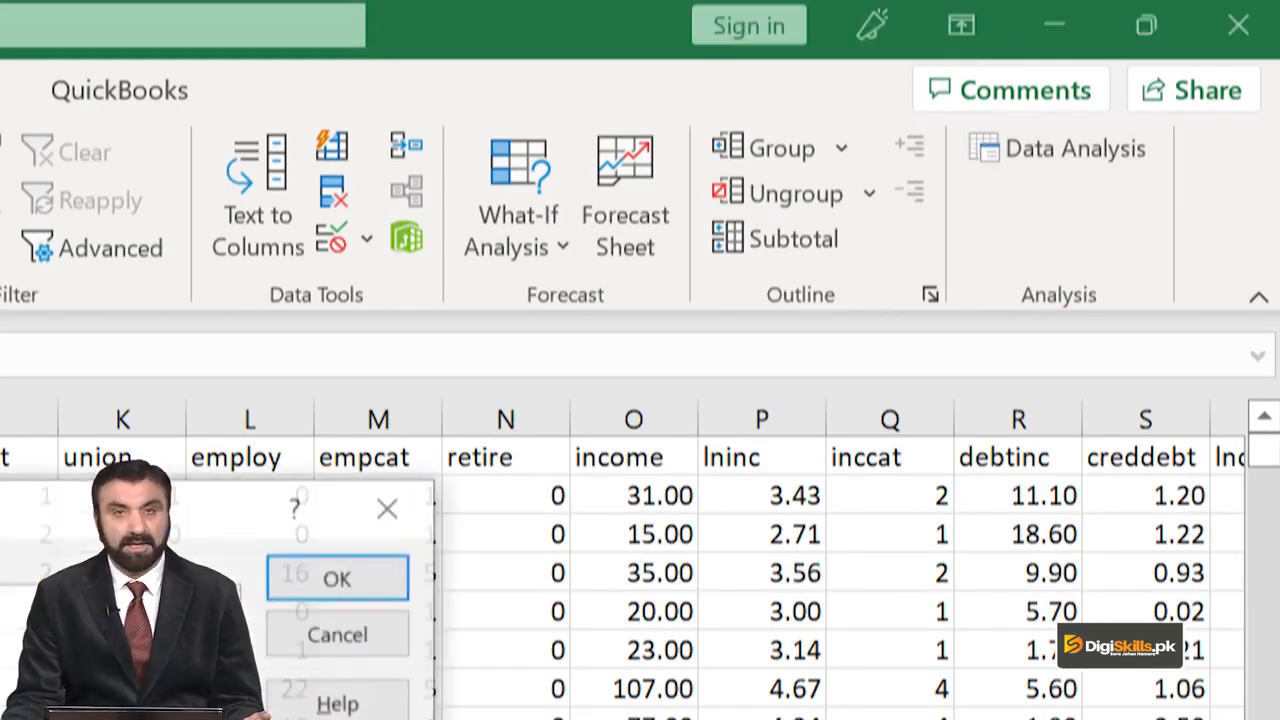
pyautogui.scroll(-3, 565, 305)
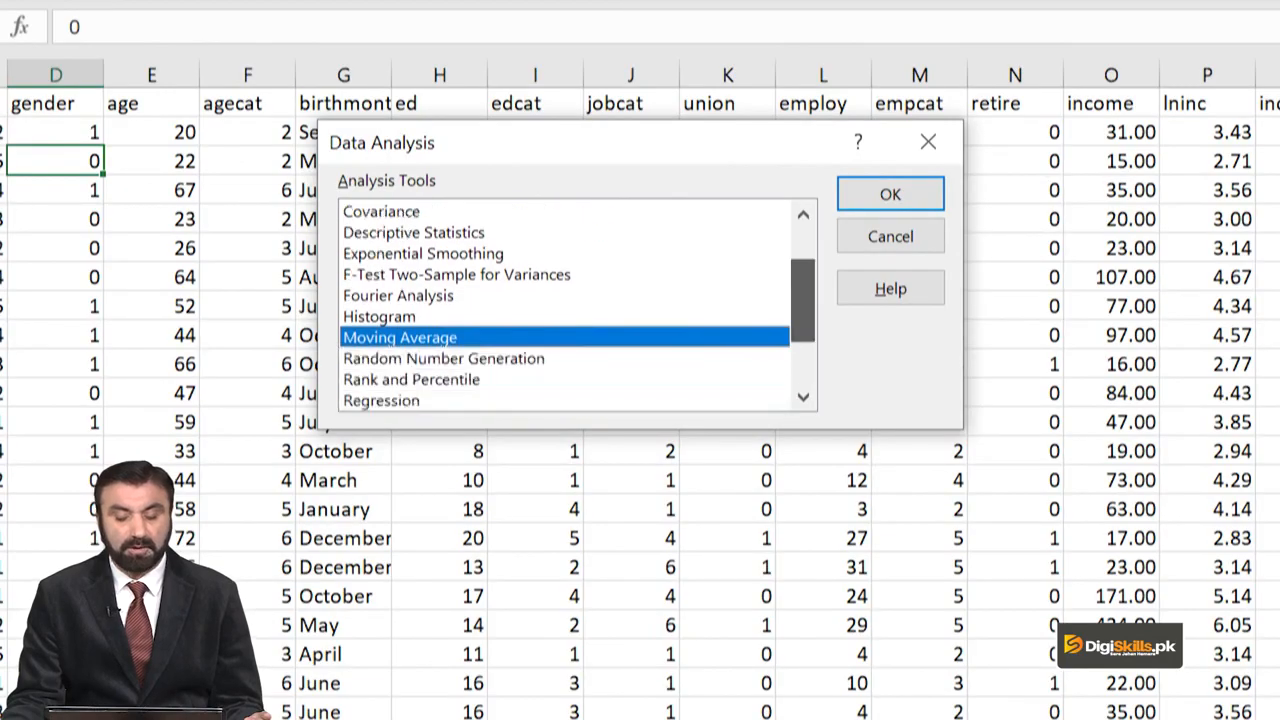
pyautogui.scroll(2, 565, 305)
pyautogui.scroll(1, 565, 305)
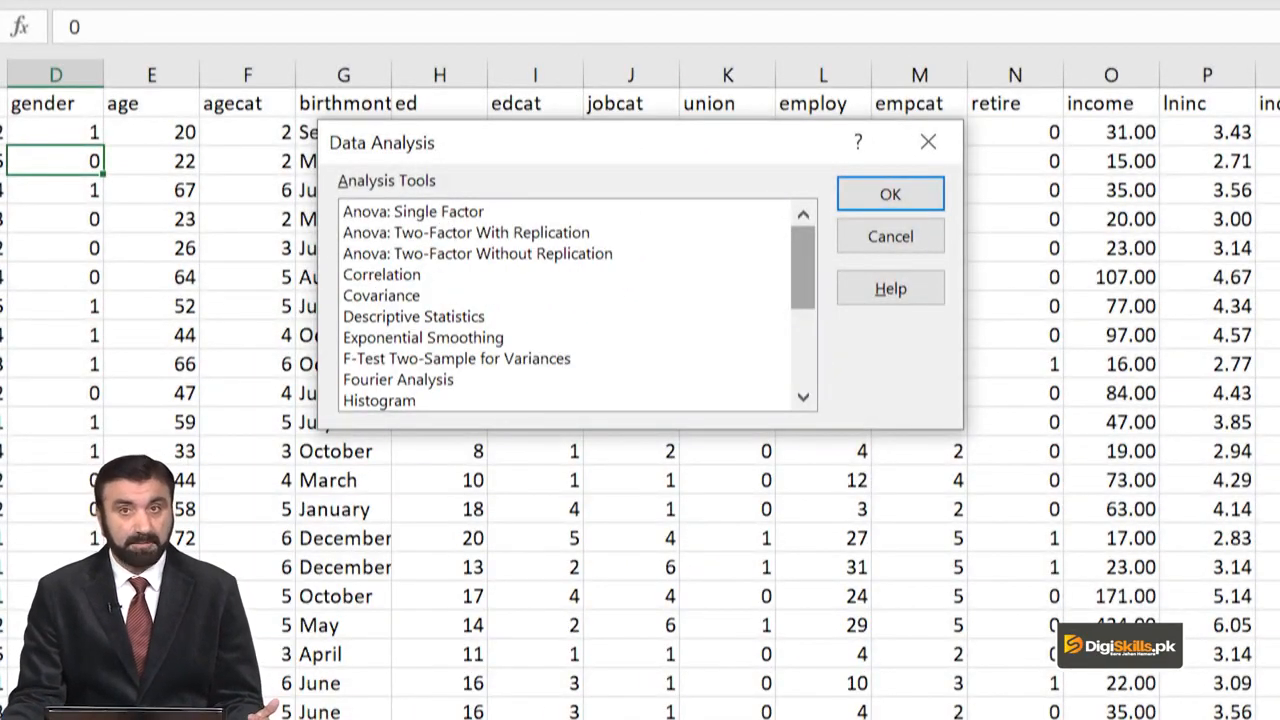
pyautogui.moveTo(803, 268); pyautogui.dragTo(803, 301)
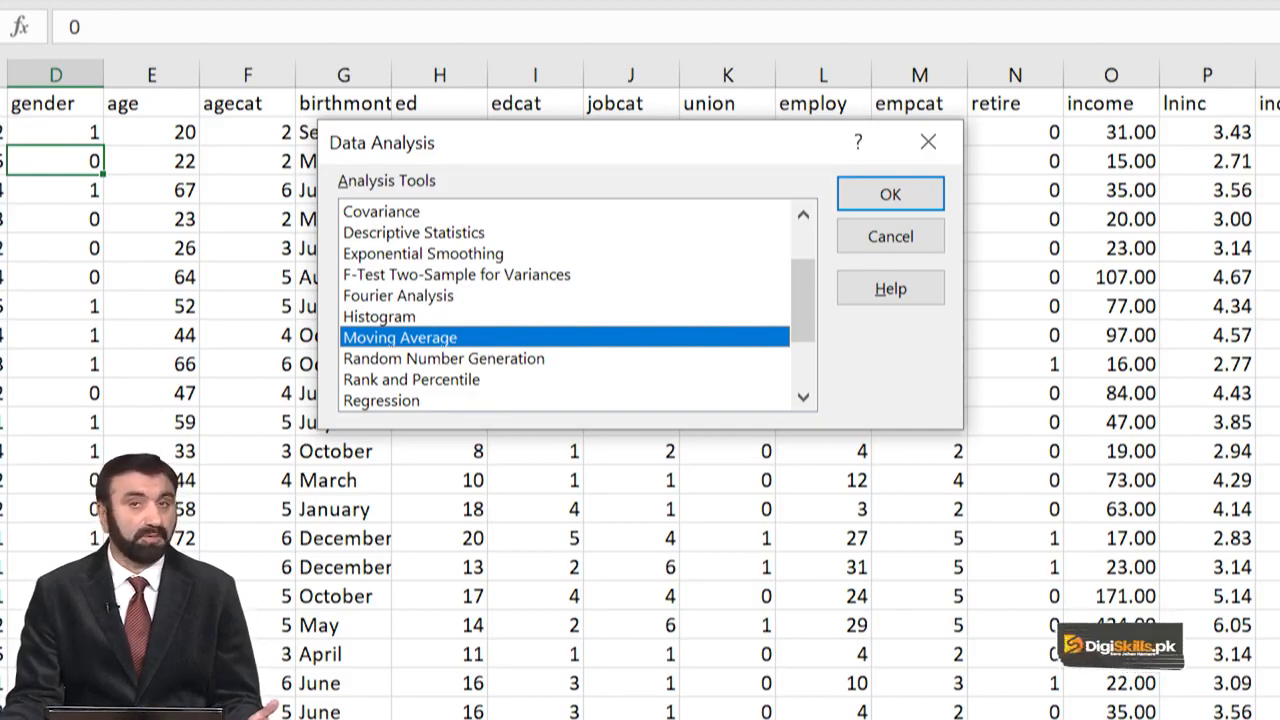
pyautogui.click(890, 236)
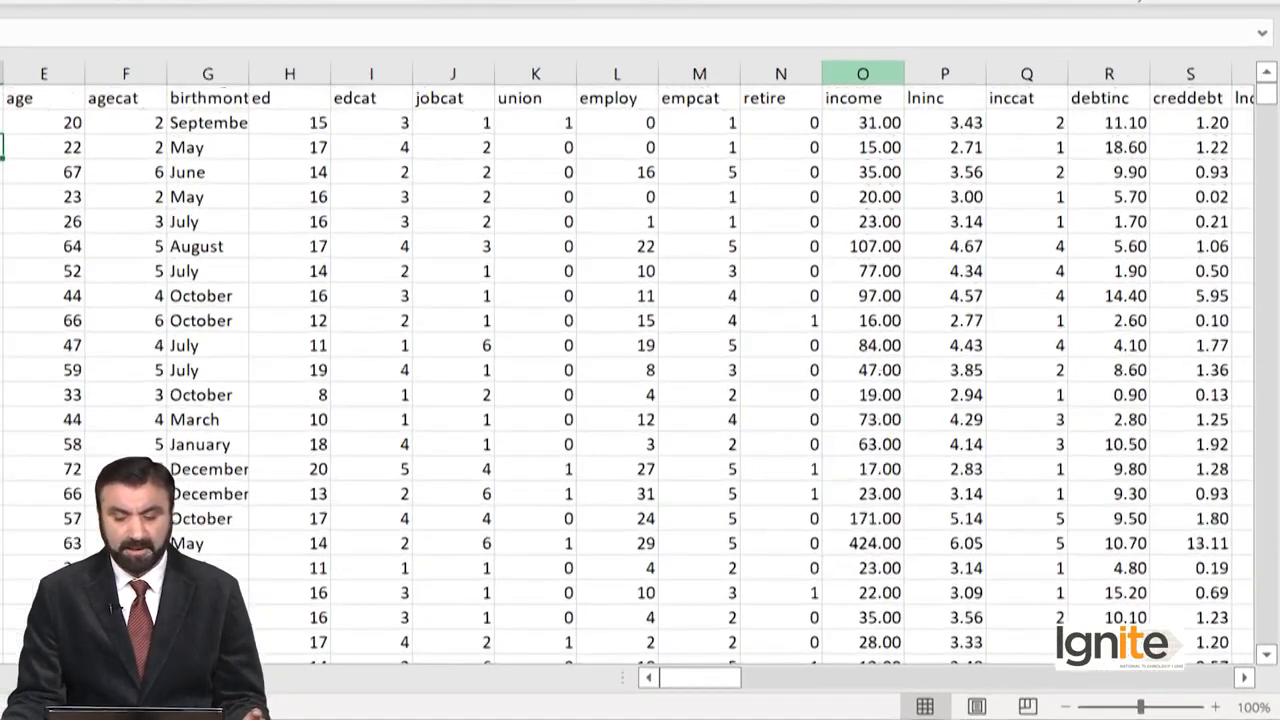
# Select the income column and start the Descriptive Statistics tool from Data Analysis
pyautogui.click(953, 214)
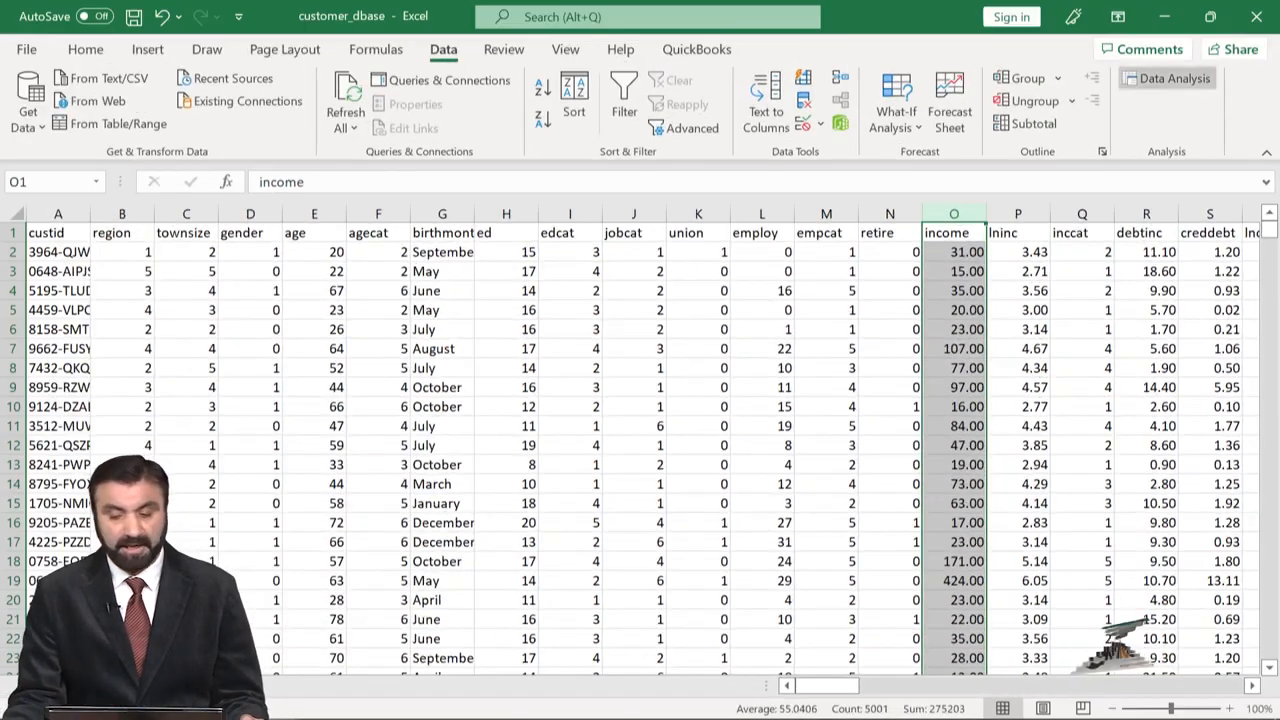
pyautogui.click(1165, 78)
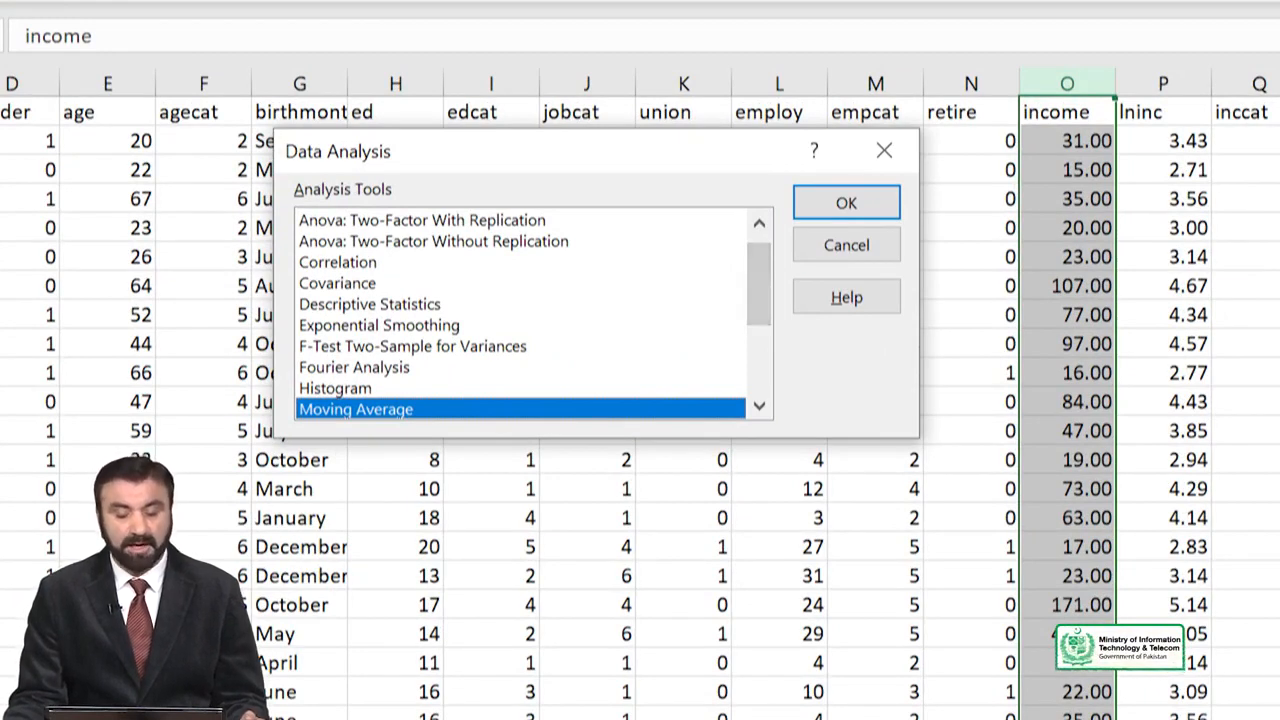
pyautogui.click(370, 304)
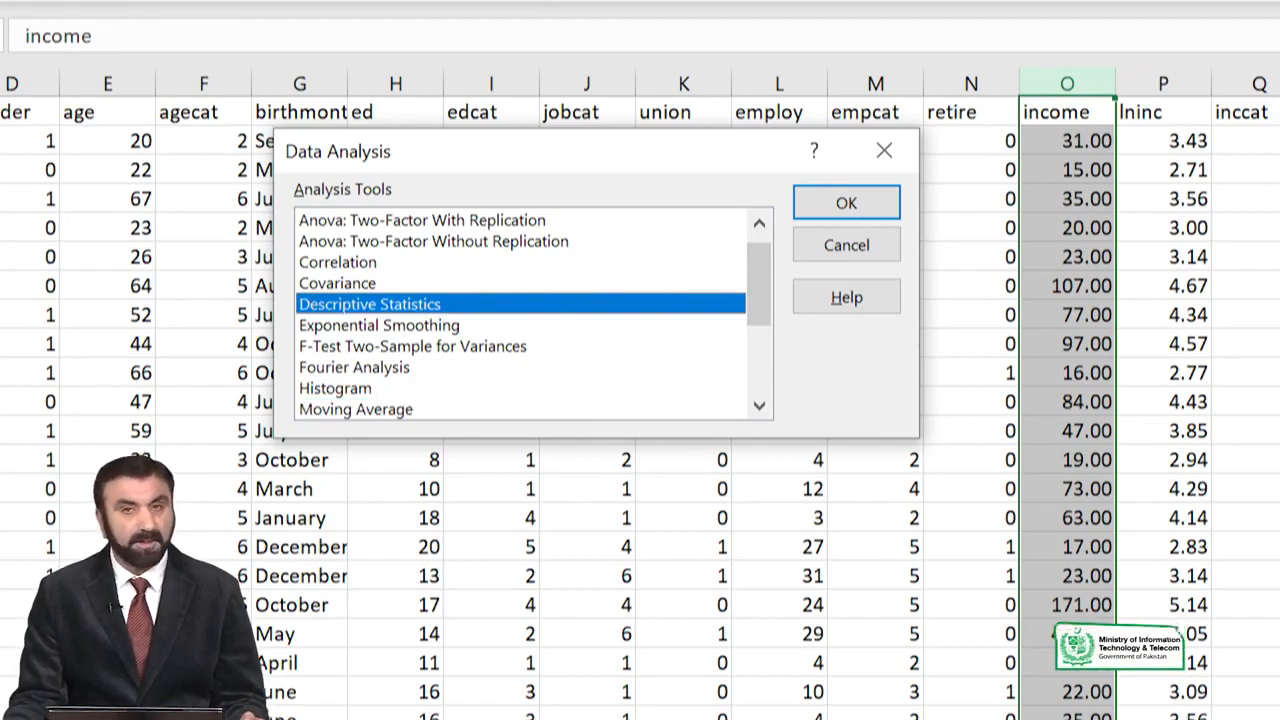
pyautogui.press('Return')
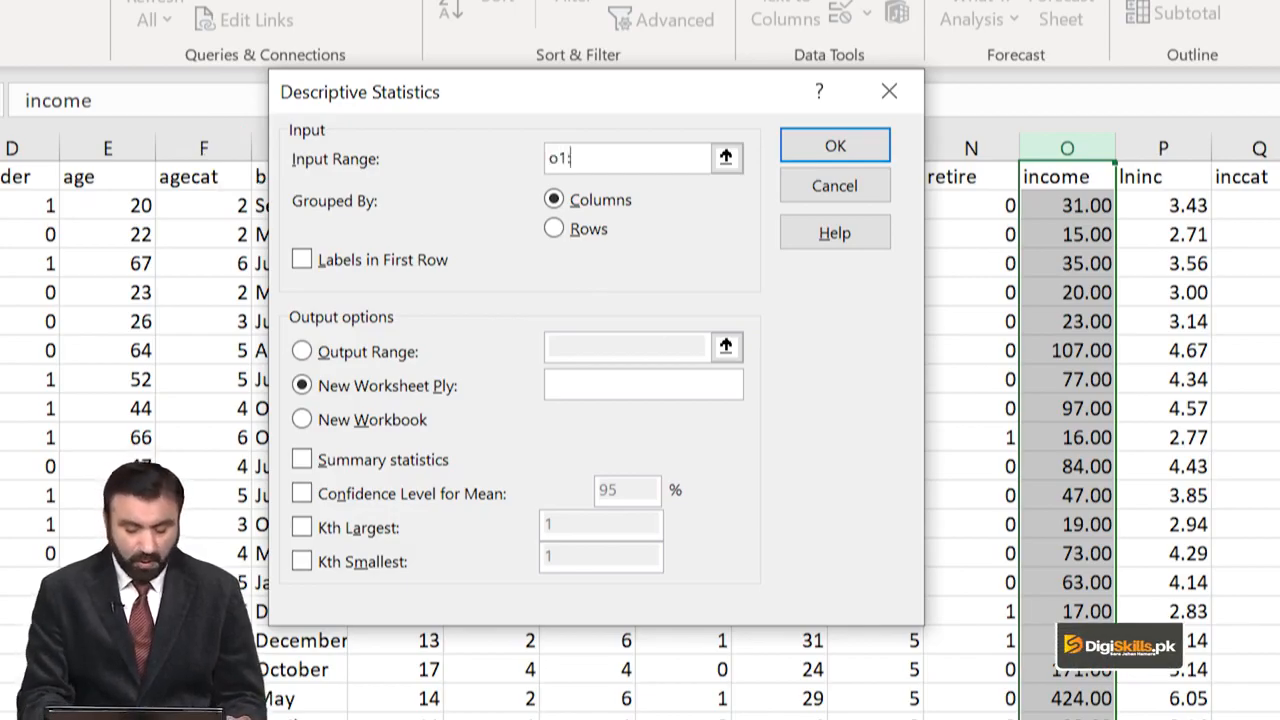
# Try entering o1:o5001 manually as the Descriptive Statistics input range, and clear the entry
pyautogui.write('01')
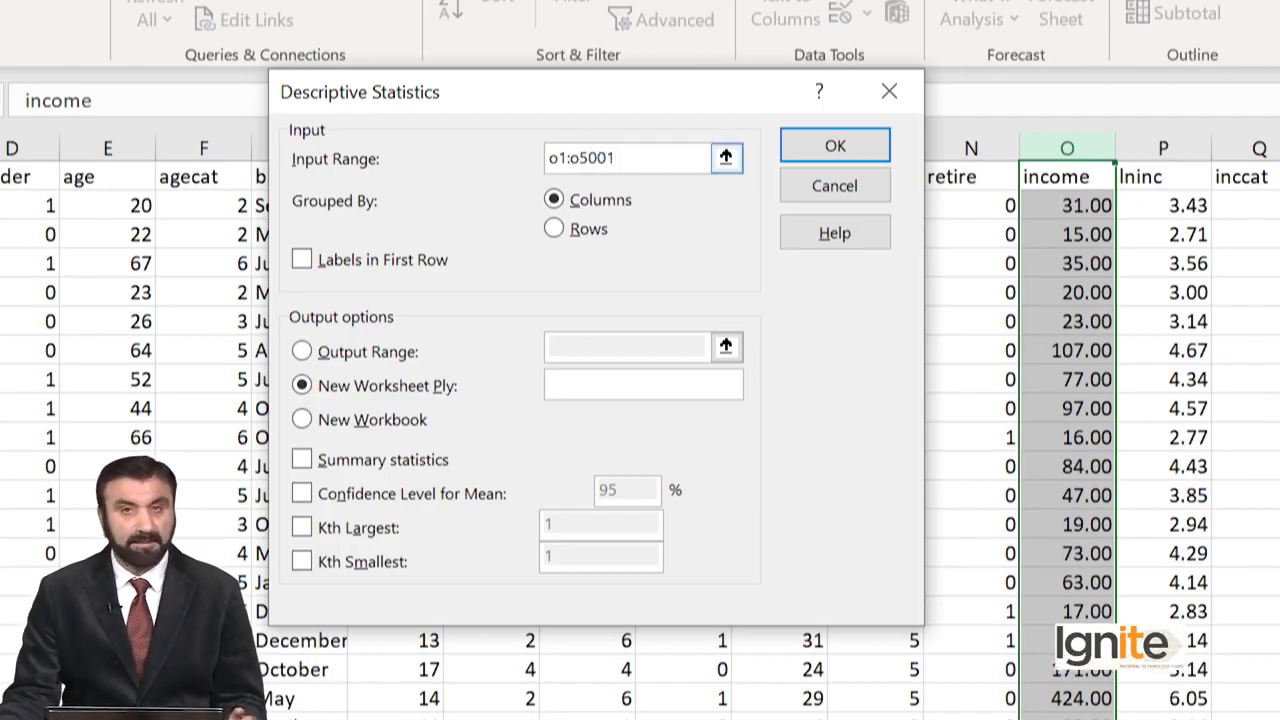
pyautogui.click(726, 157)
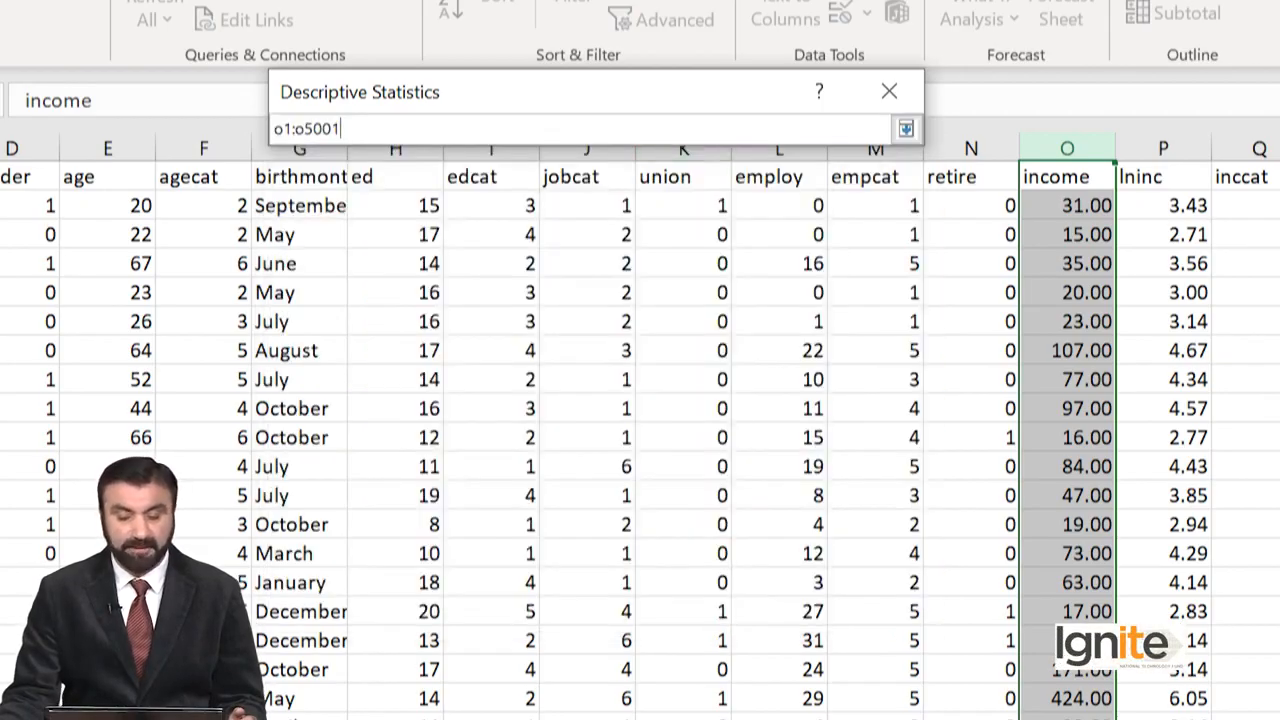
pyautogui.press('BackSpace')
pyautogui.press('BackSpace')
pyautogui.press('BackSpace')
pyautogui.press('BackSpace')
pyautogui.press('BackSpace')
pyautogui.press('BackSpace')
pyautogui.press('BackSpace')
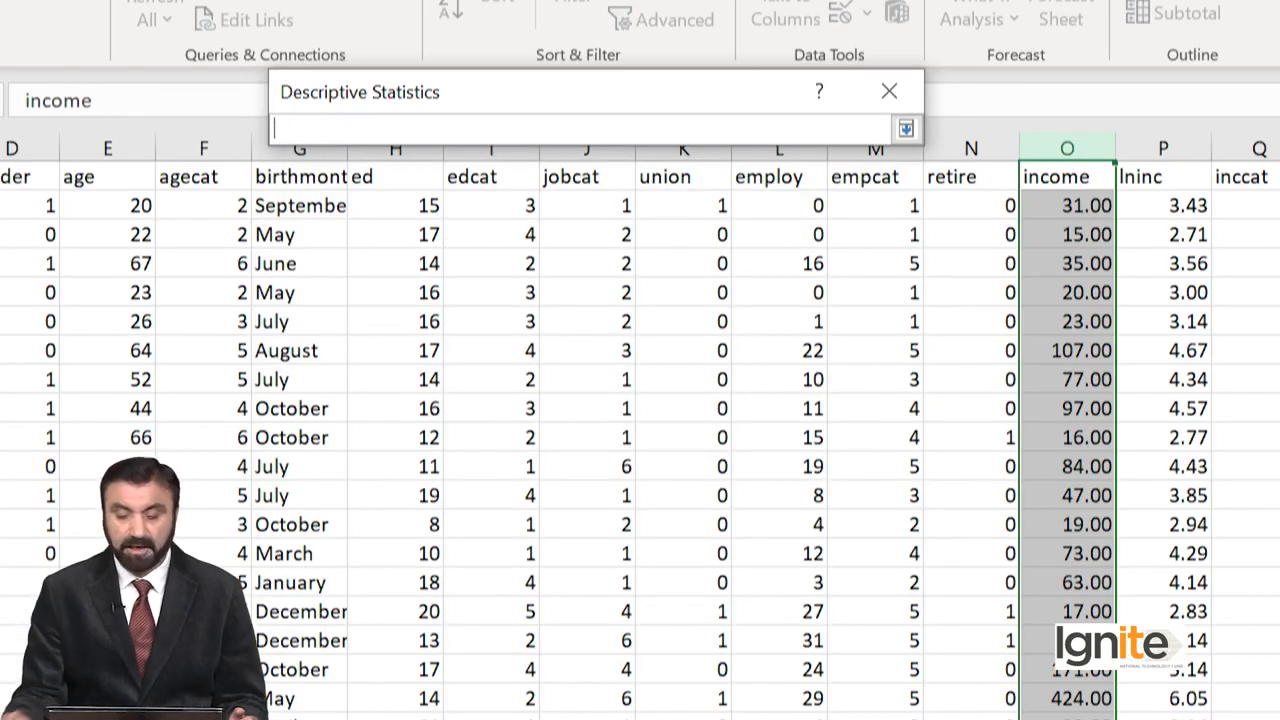
# Pick income cells O1 to O5001 as the input range and treat the first row as labels
pyautogui.moveTo(1067, 176); pyautogui.dragTo(1067, 712)
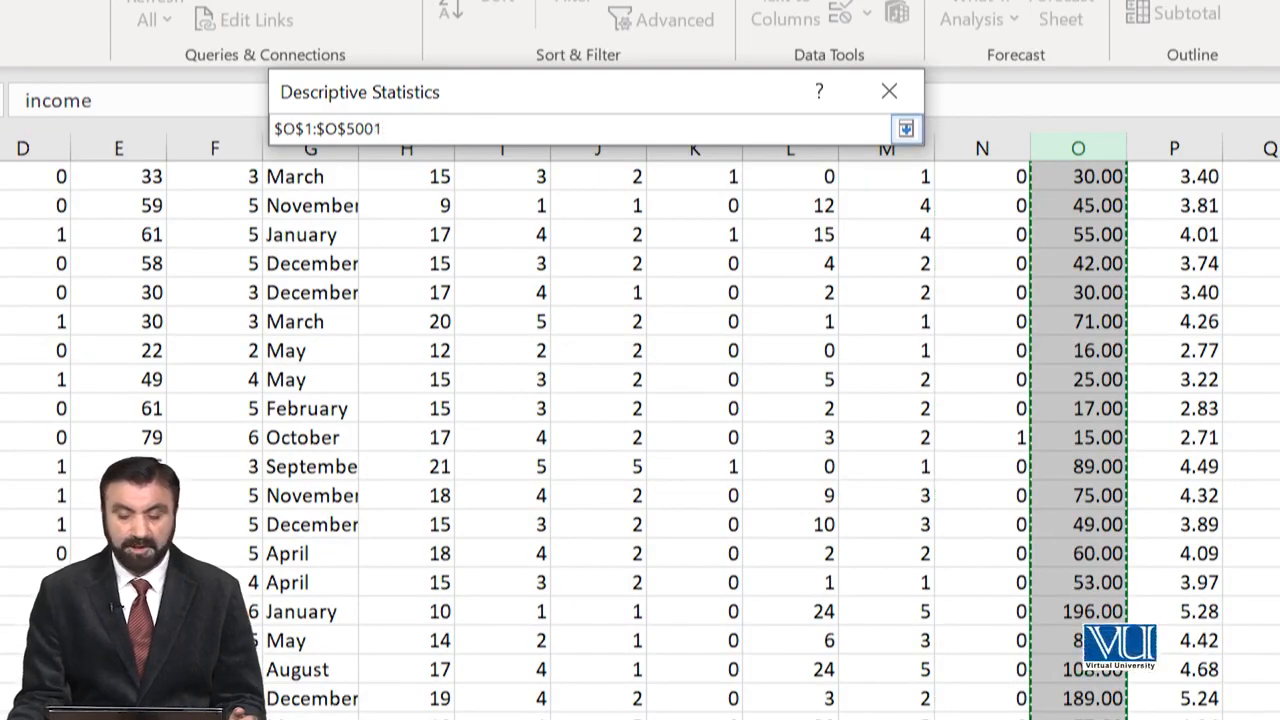
pyautogui.click(905, 128)
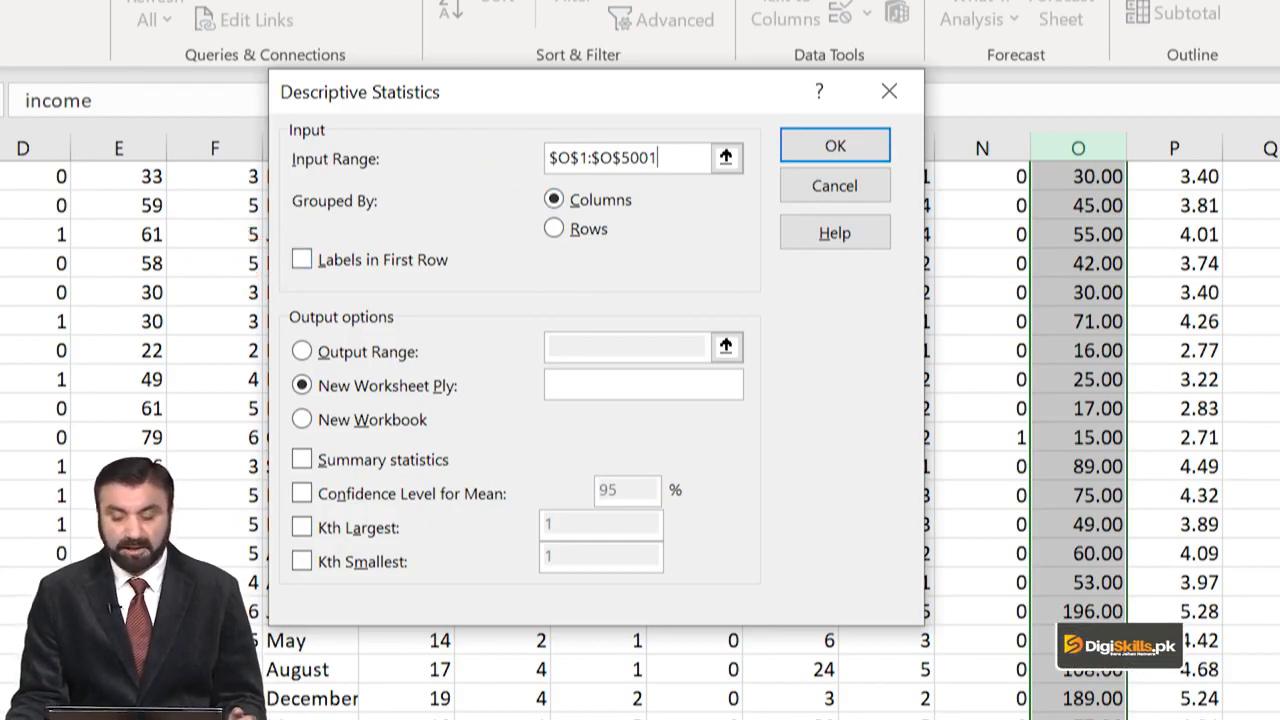
pyautogui.scroll(10, 1078, 430)
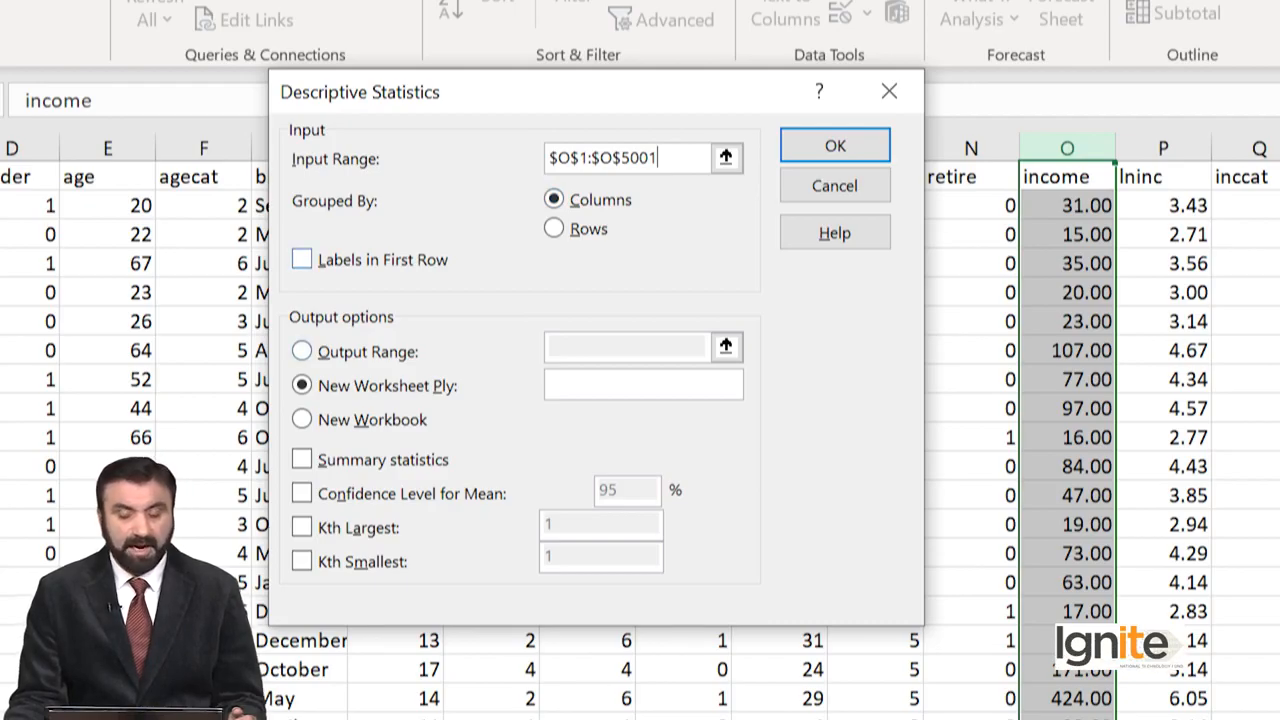
pyautogui.hotkey('alt', 'l')
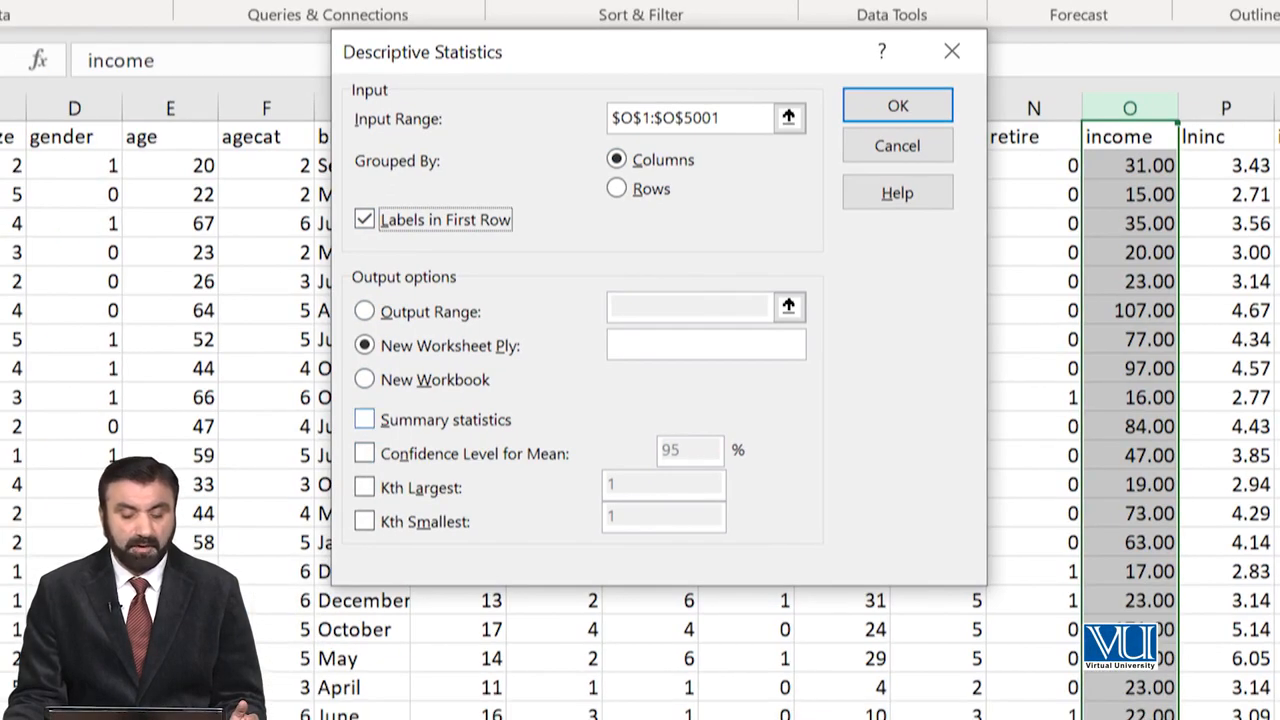
# Include summary statistics and run the Descriptive Statistics analysis with output to a new worksheet
pyautogui.click(365, 419)
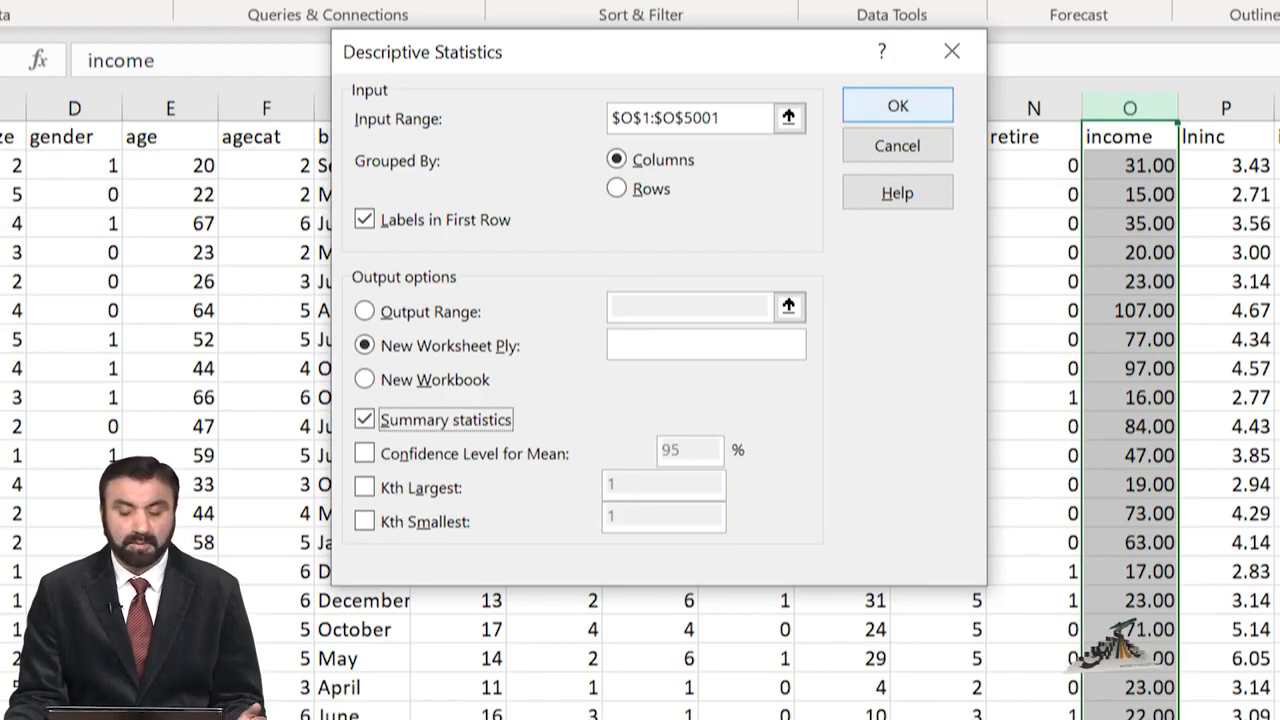
pyautogui.click(897, 105)
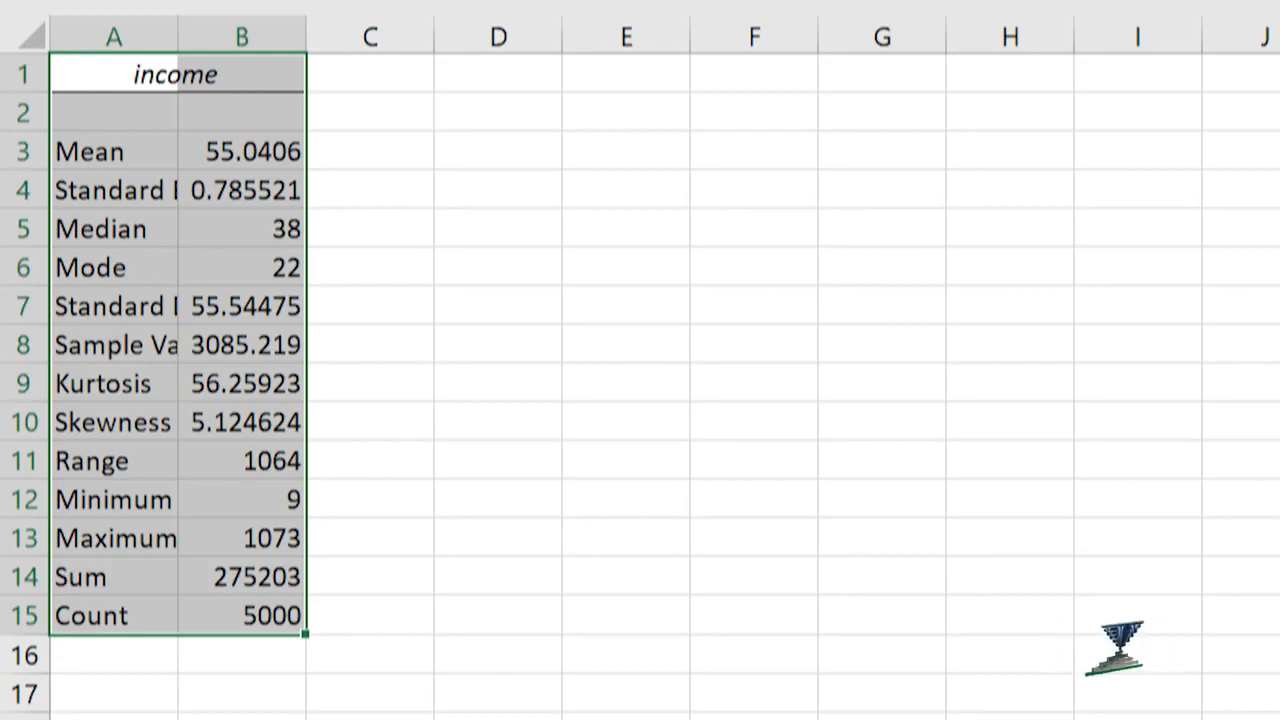
pyautogui.click(498, 306)
# Check the income heading and mean cells, and widen column A to fit the full statistic labels
pyautogui.click(242, 74)
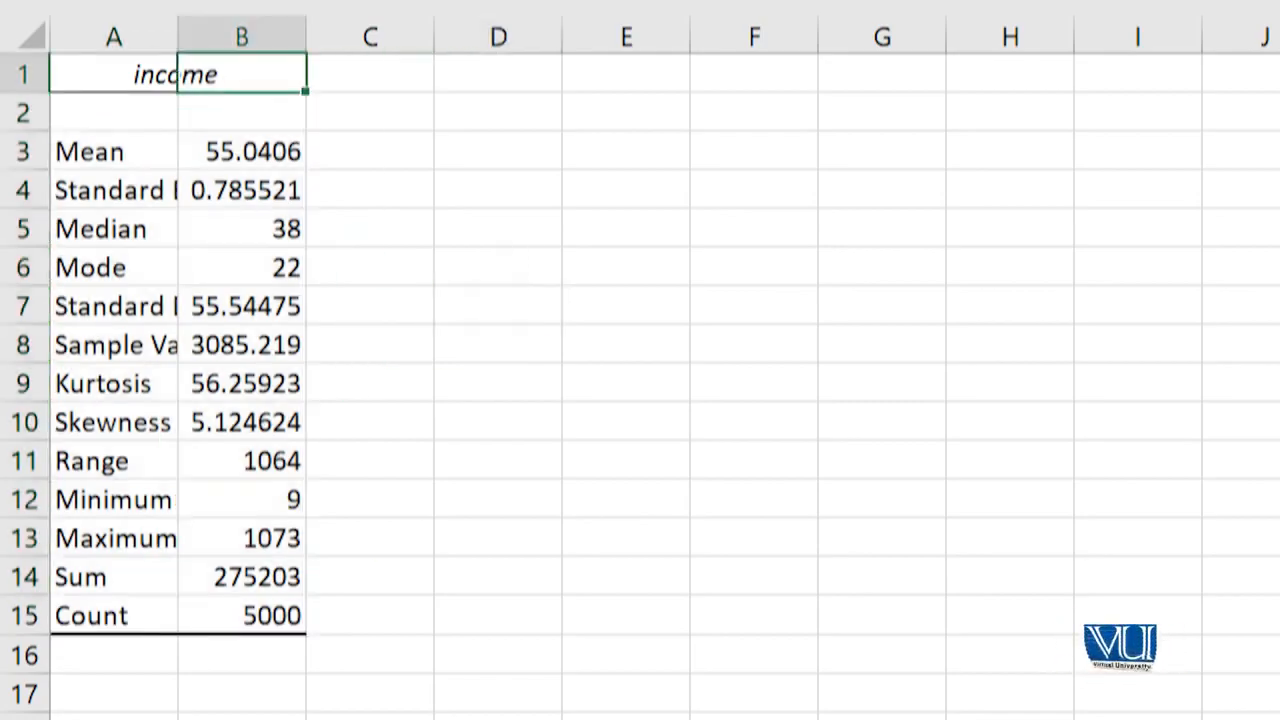
pyautogui.click(114, 74)
pyautogui.click(242, 74)
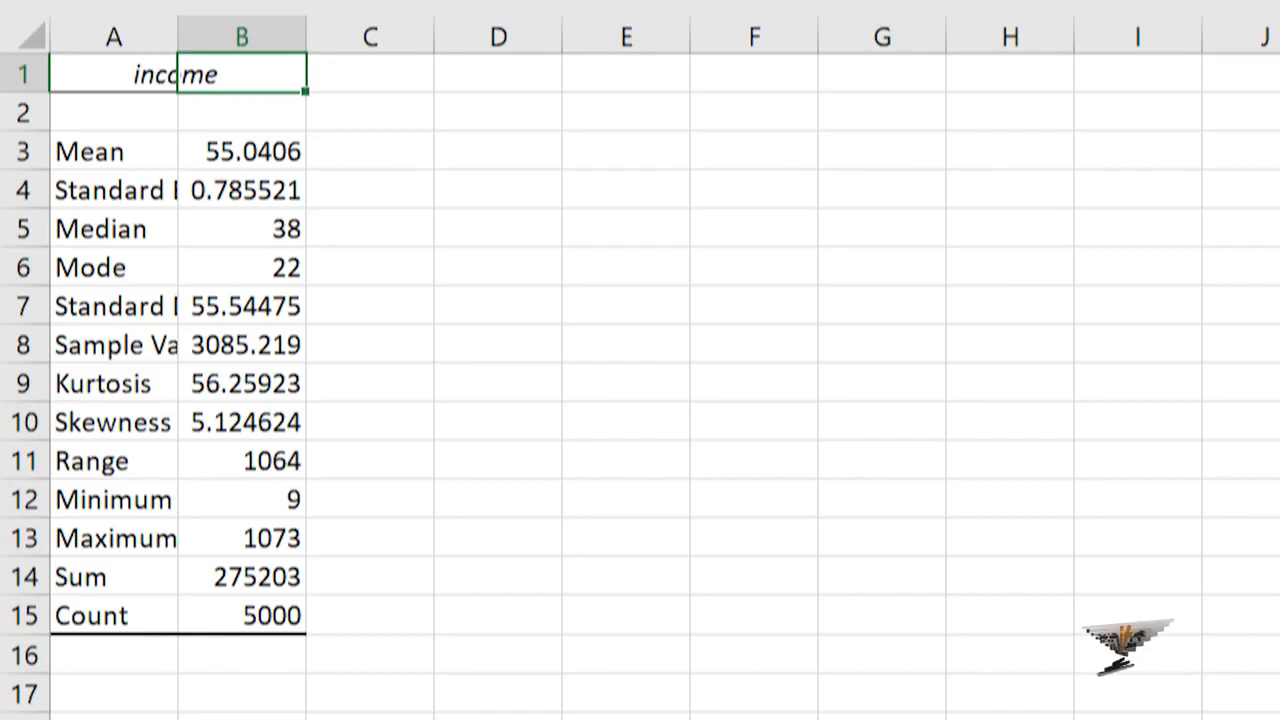
pyautogui.click(242, 151)
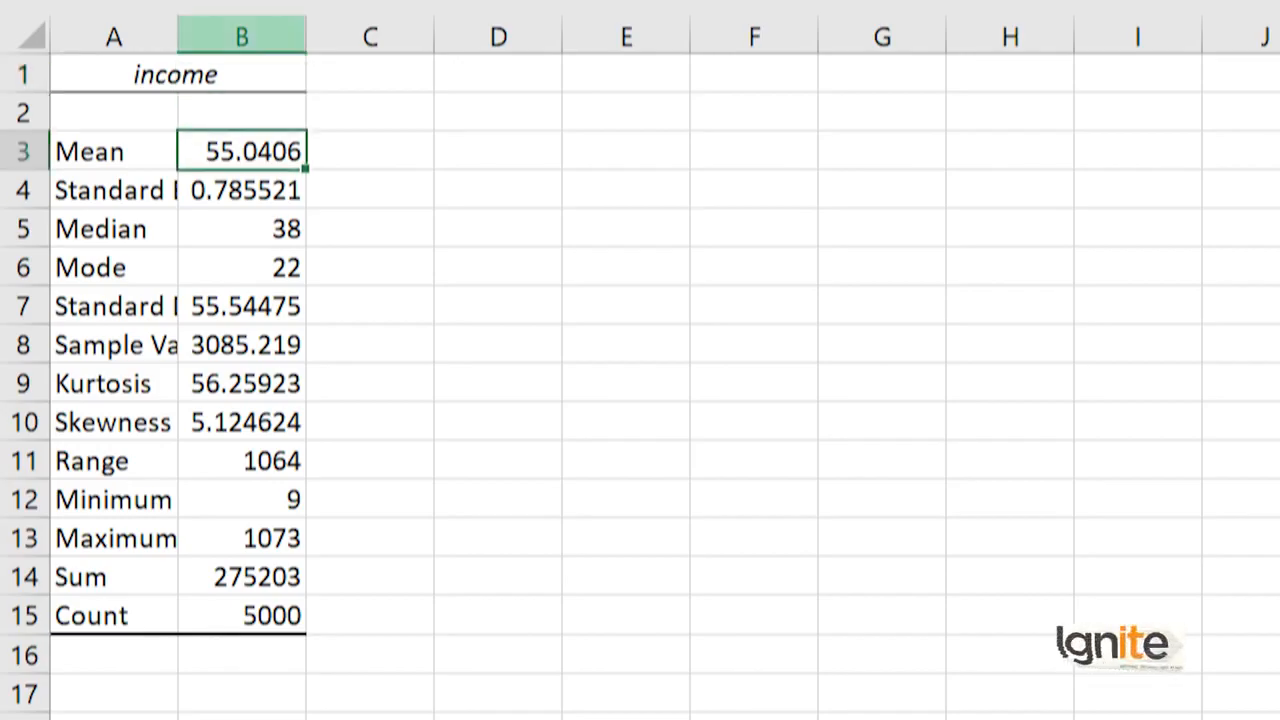
pyautogui.moveTo(177, 37); pyautogui.dragTo(362, 37)
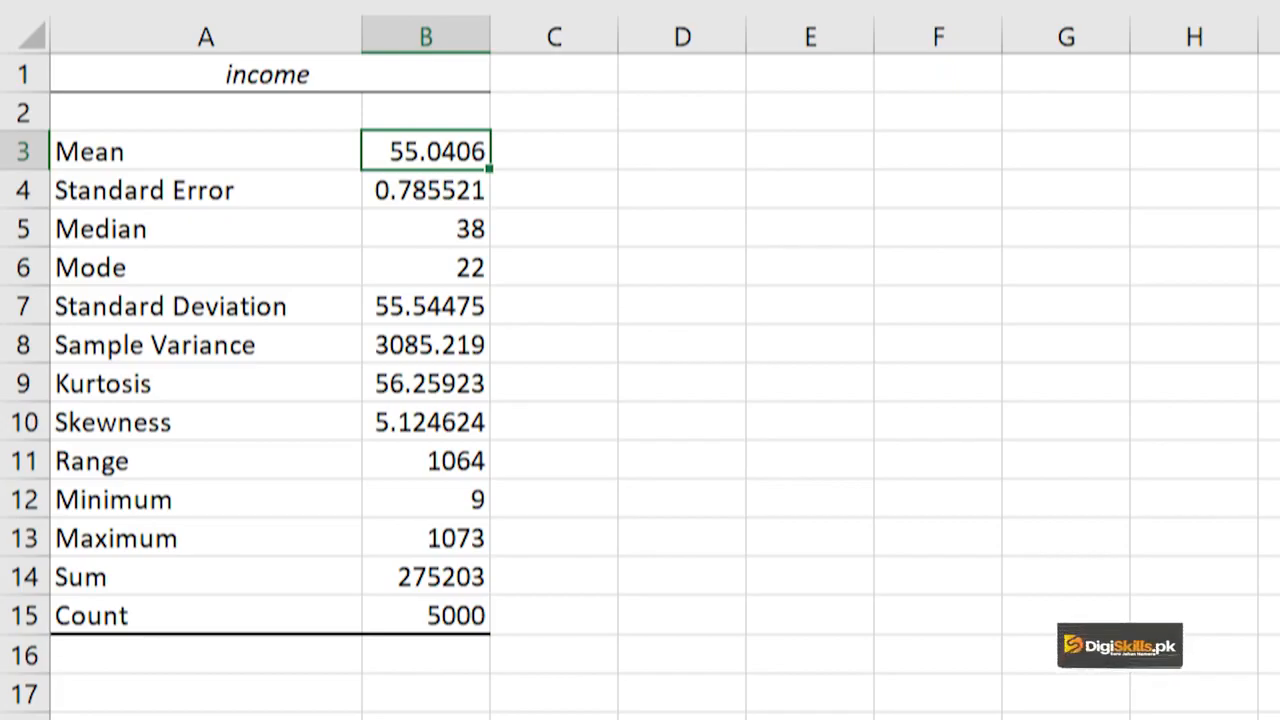
# Examine the count, minimum, maximum and sum in the income statistics table
pyautogui.hotkey('ctrl', 'Down')
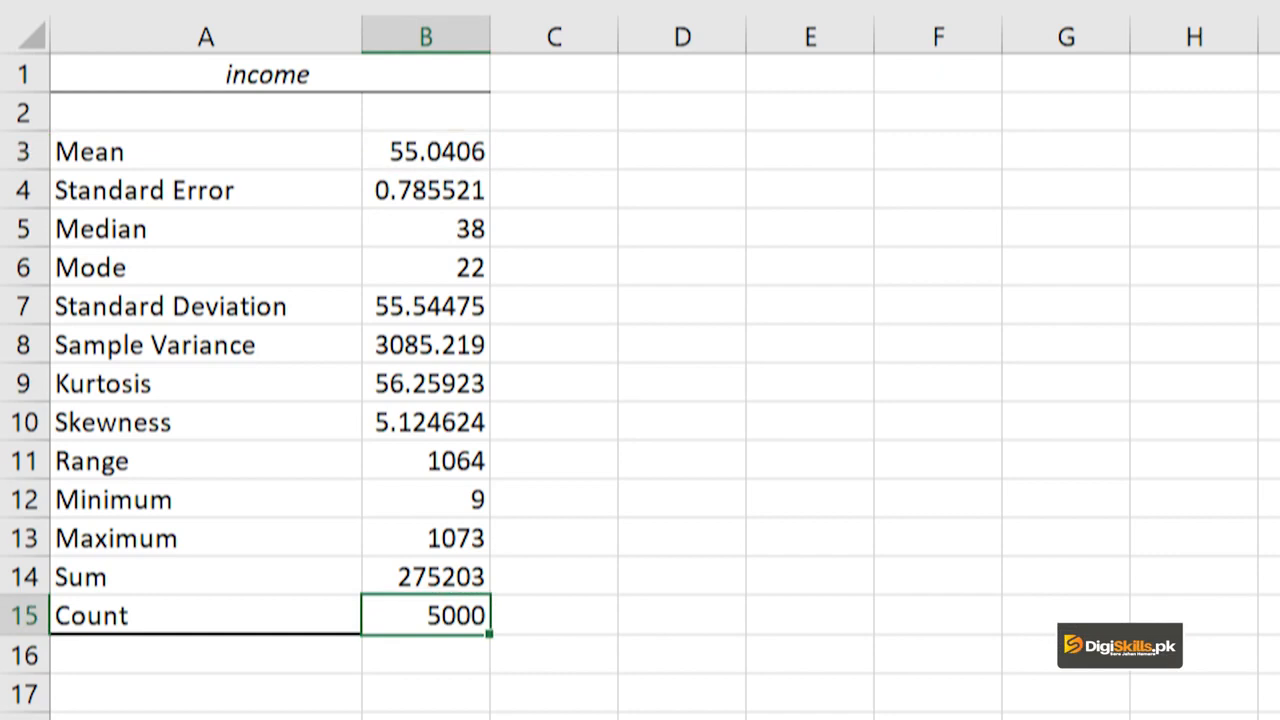
pyautogui.click(426, 500)
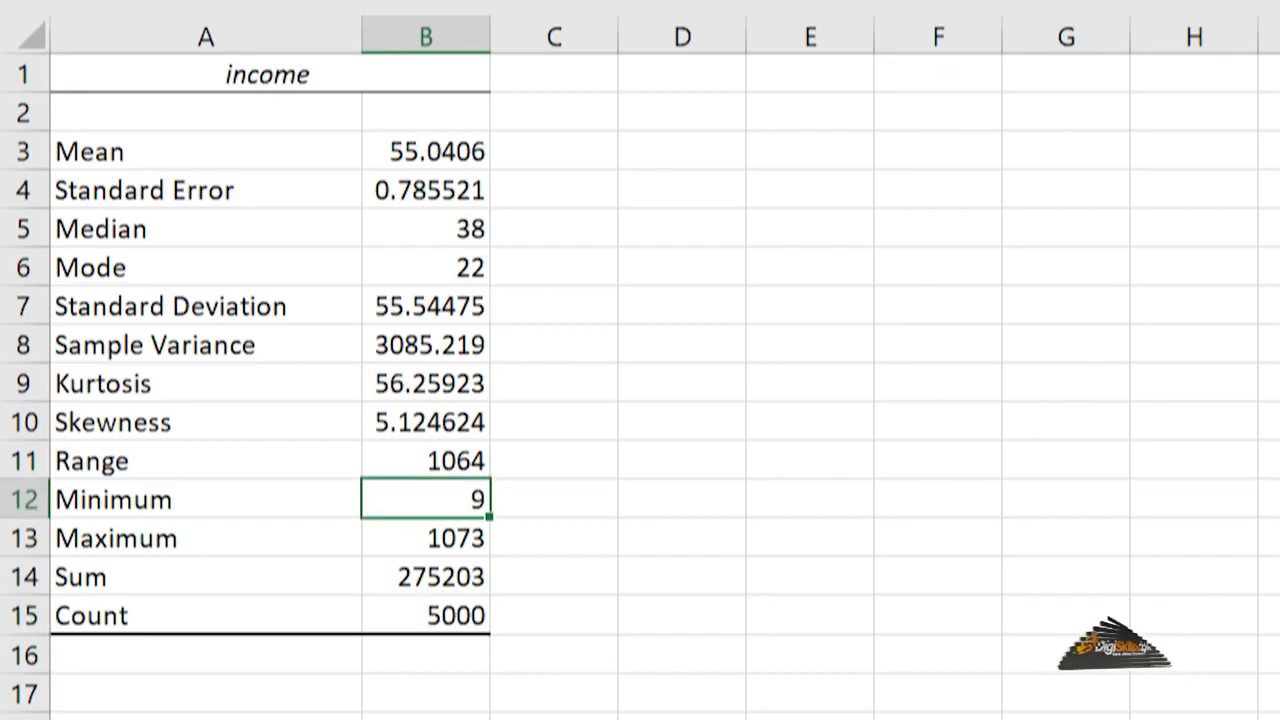
pyautogui.click(426, 539)
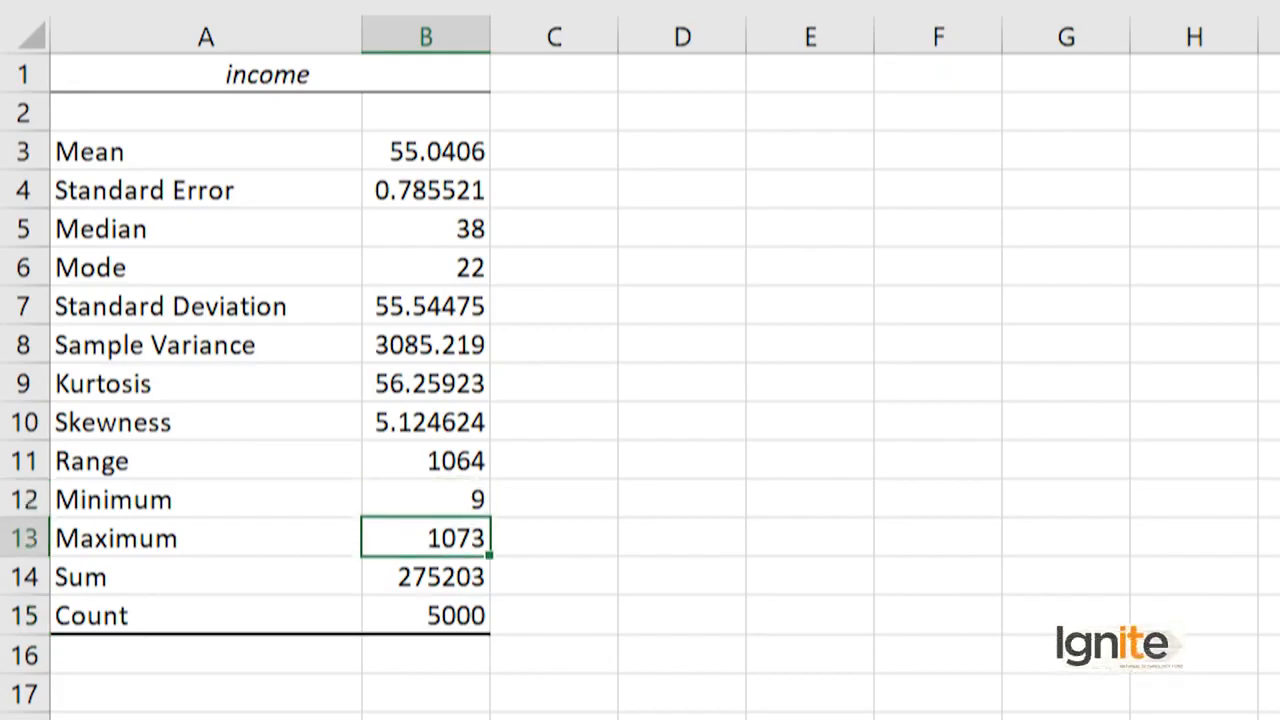
pyautogui.click(426, 577)
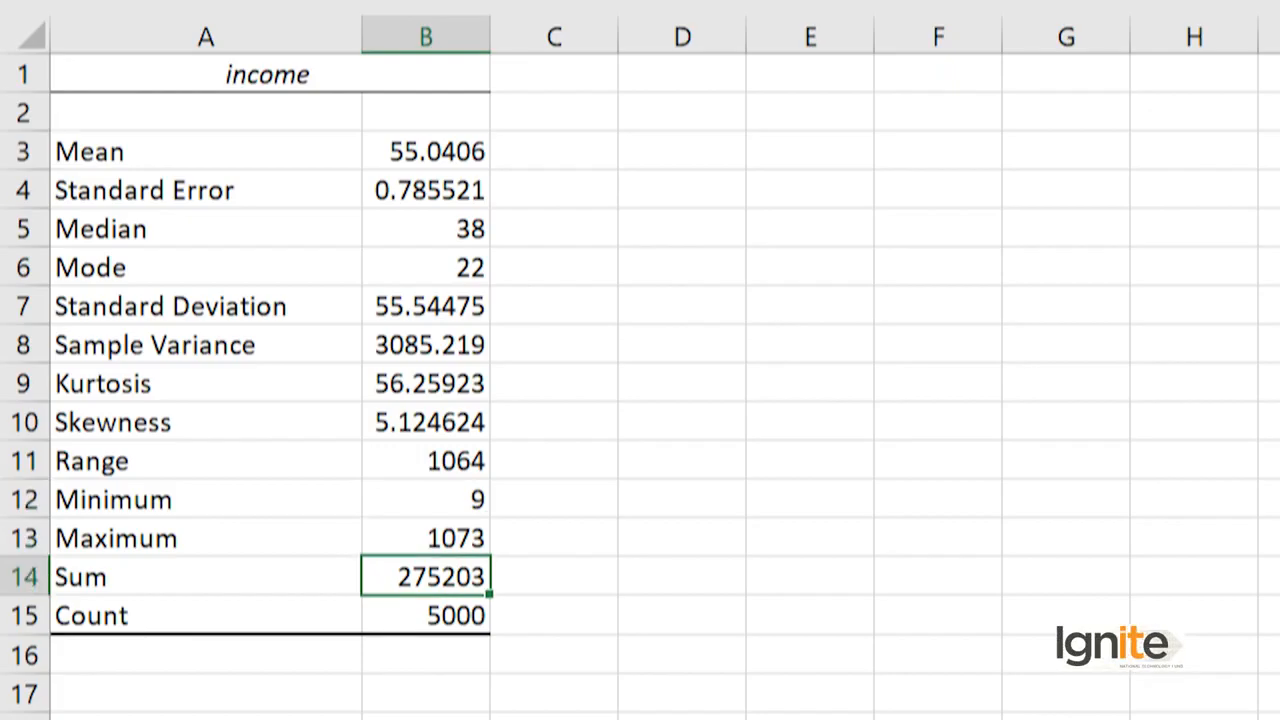